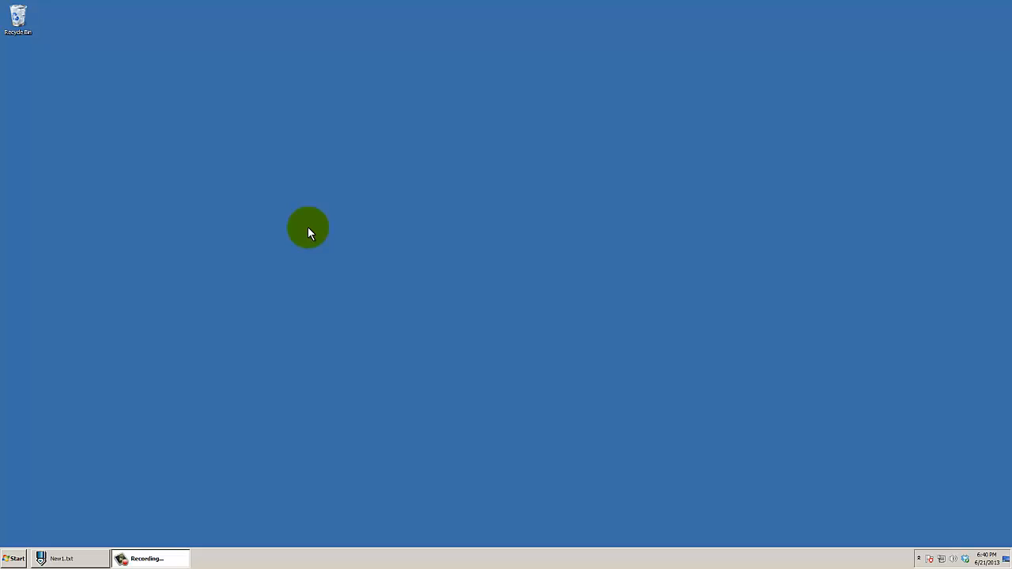
Launch Firefox and open the Analysis application wiki from the bookmarked VeSPA Project site
key("alt+space")
type("firefox")
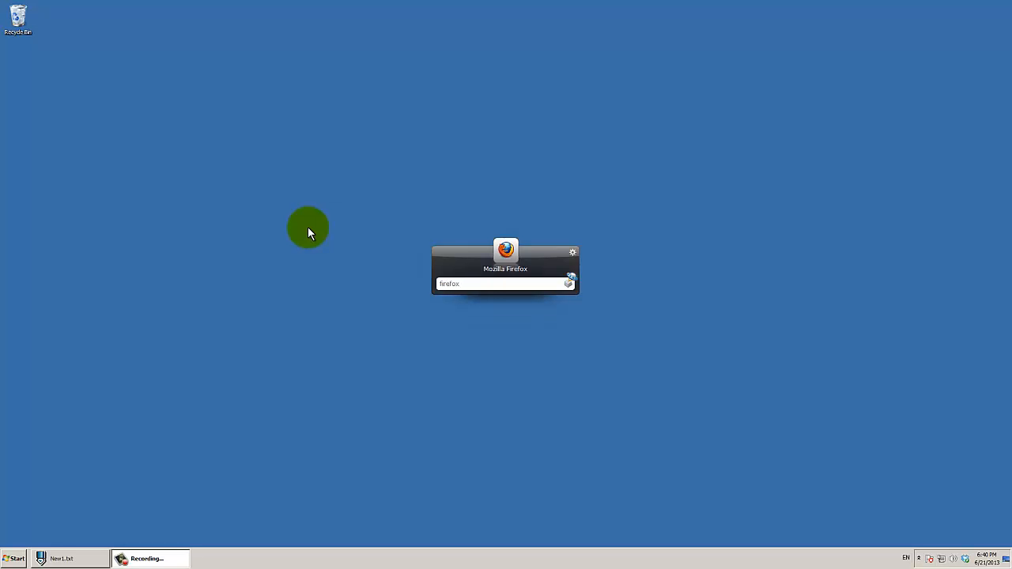
key("Return")
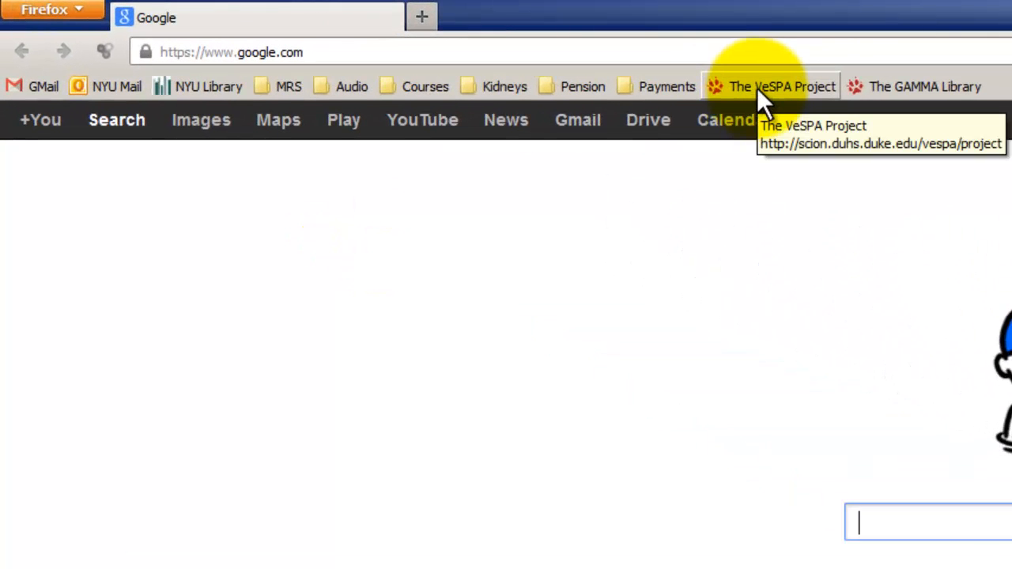
left_click(757, 88)
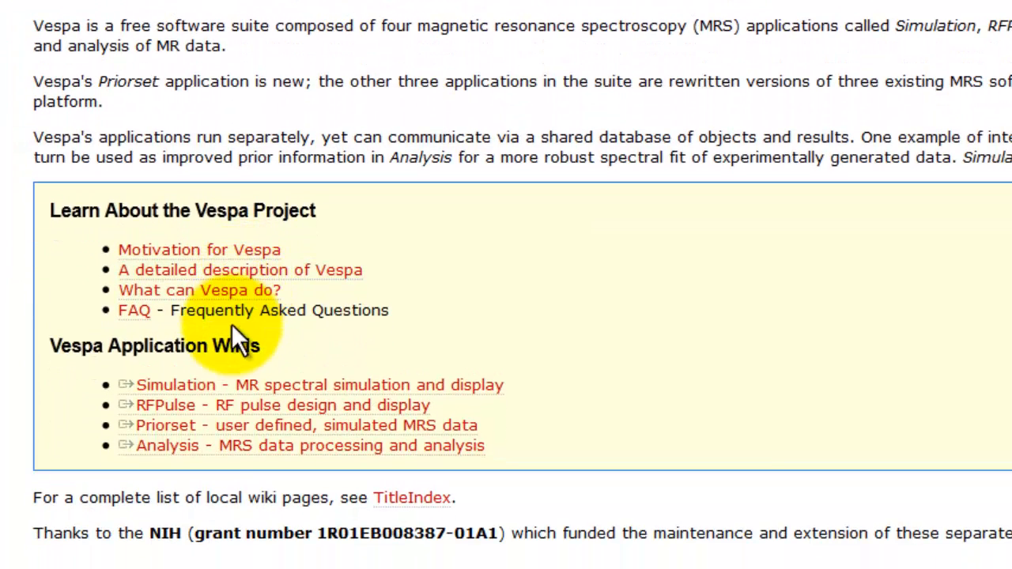
left_click(196, 448)
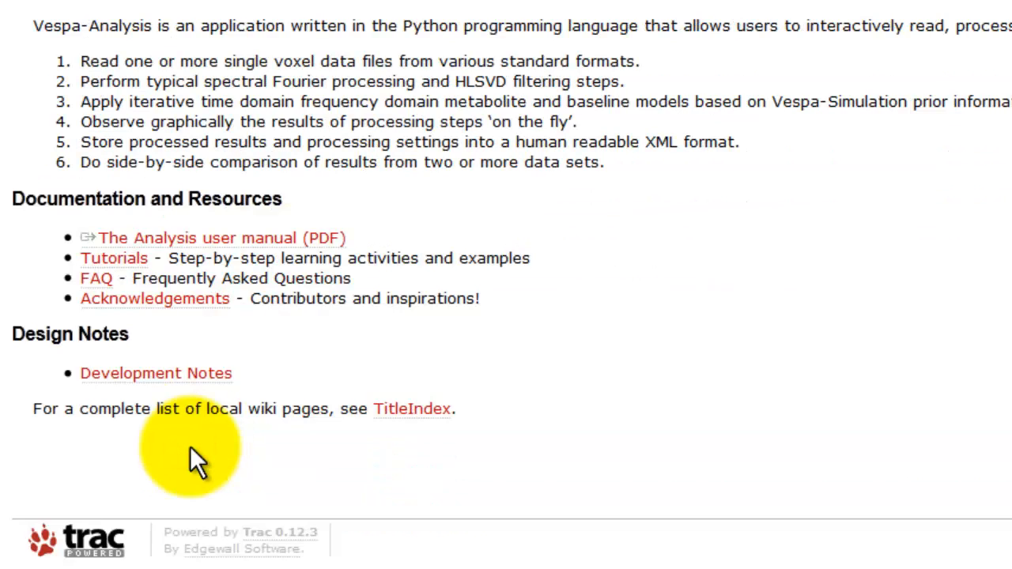
Open the Analysis user manual PDF and examine the Appendix A tutorials listed in its table of contents
left_click(141, 241)
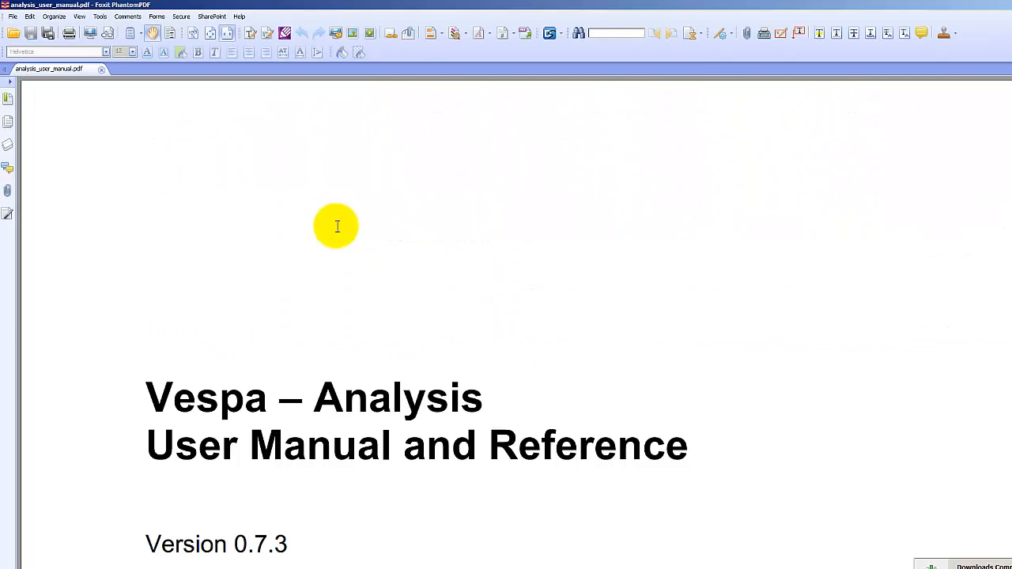
scroll(337, 227, "down", 2)
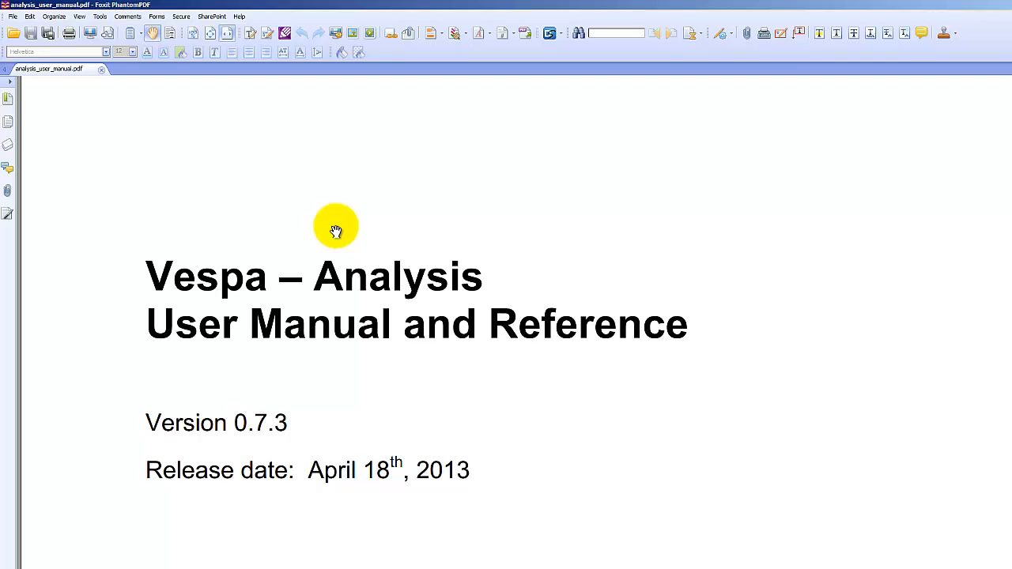
scroll(336, 231, "down", 20)
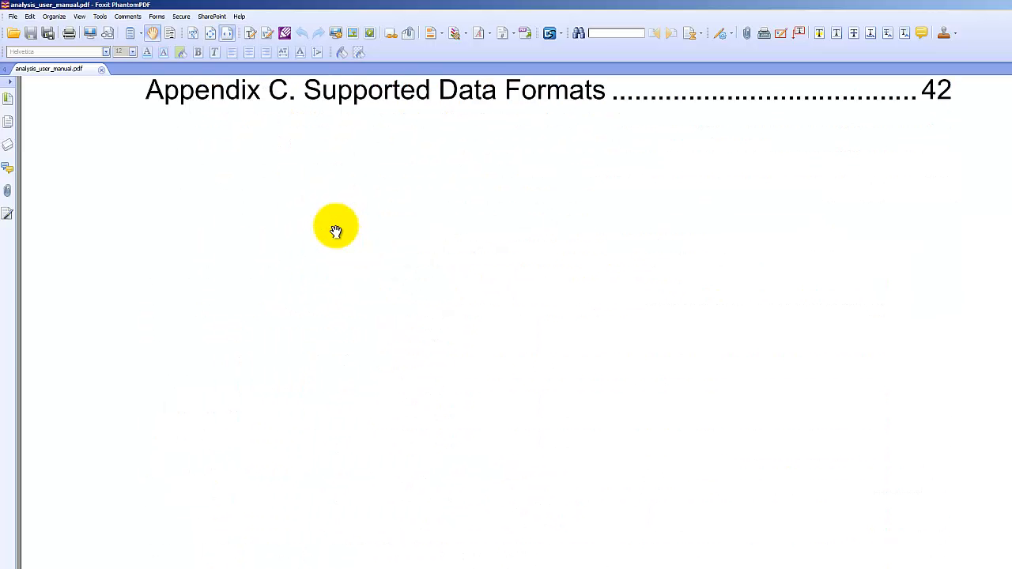
scroll(337, 231, "up", 8)
scroll(336, 231, "up", 3)
scroll(336, 231, "down", 2)
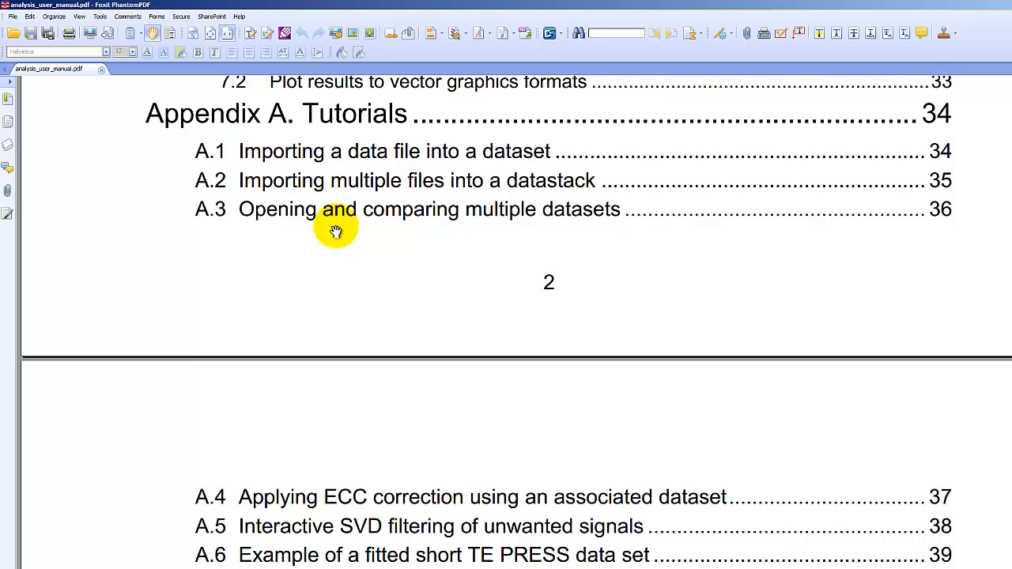
scroll(336, 231, "down", 2)
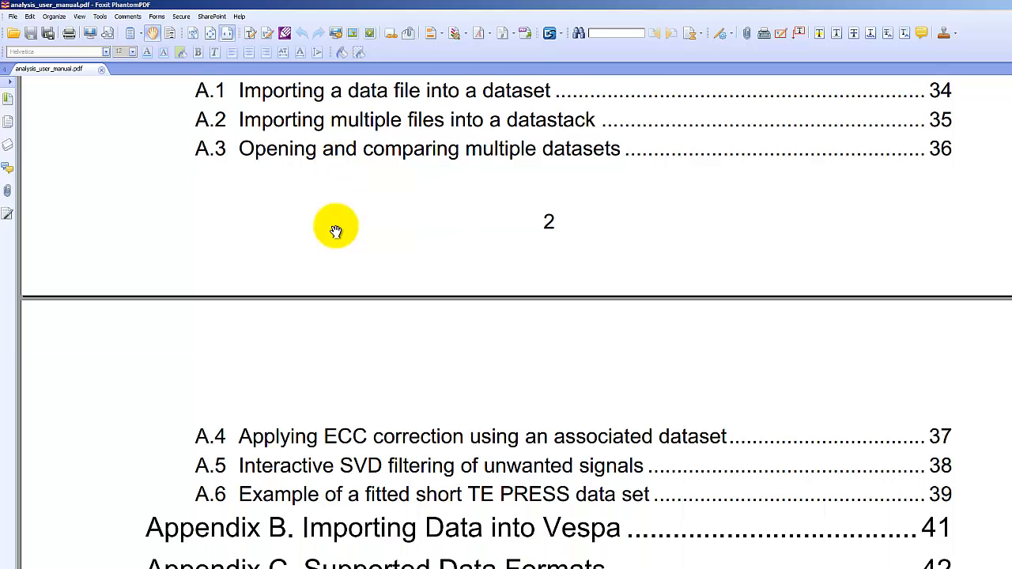
scroll(336, 231, "up", 2)
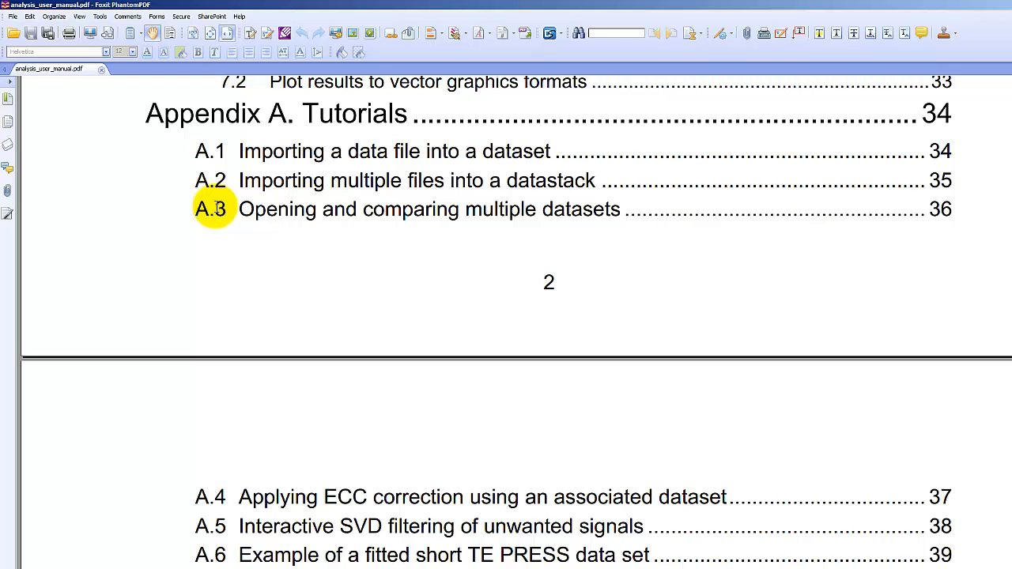
scroll(215, 208, "down", 2)
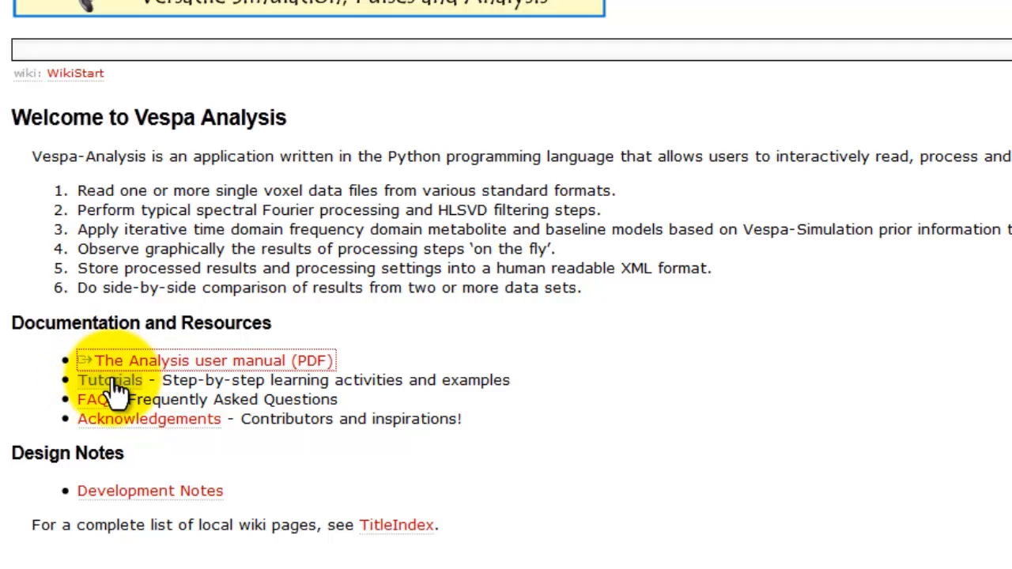
Download analysis_tutorial_data.zip from the Analysis wiki's Tutorials page and save it to the Desktop
left_click(113, 385)
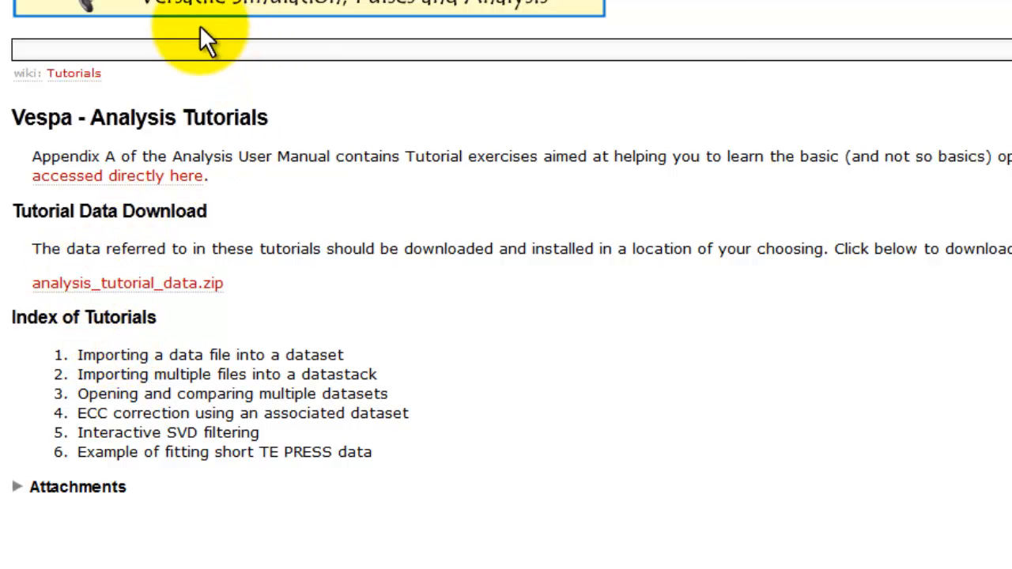
left_click(112, 284)
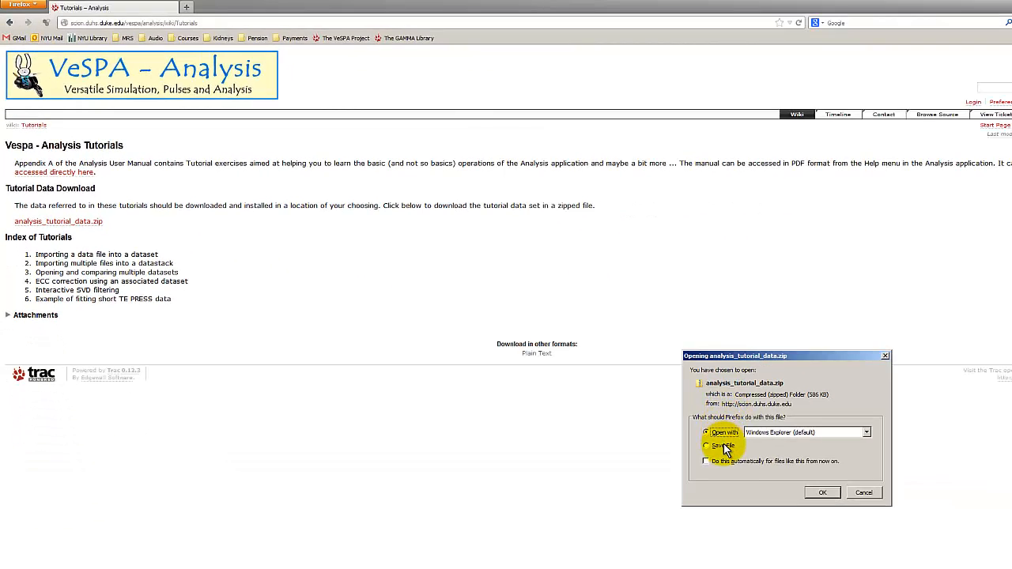
left_click(721, 445)
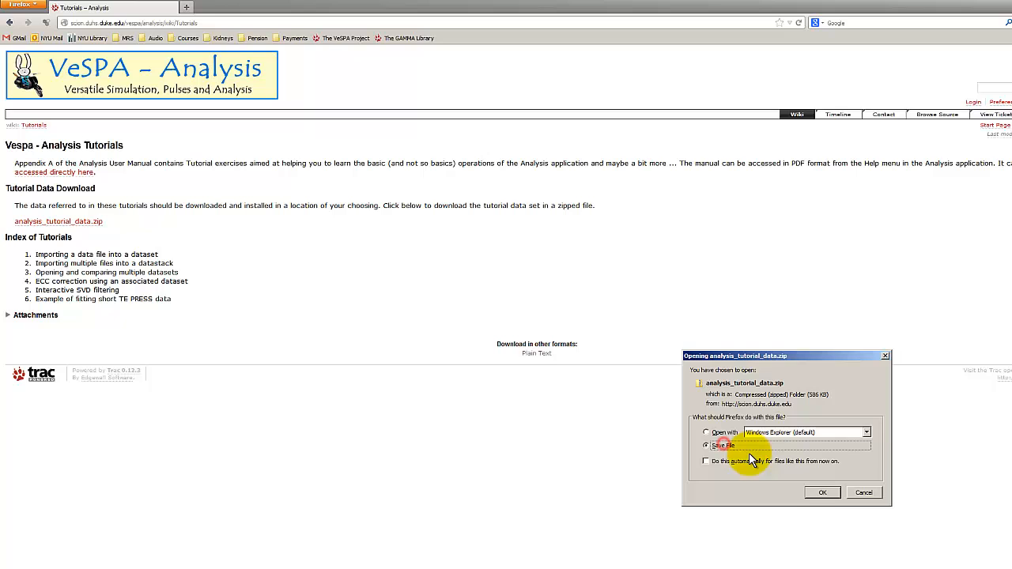
left_click(821, 496)
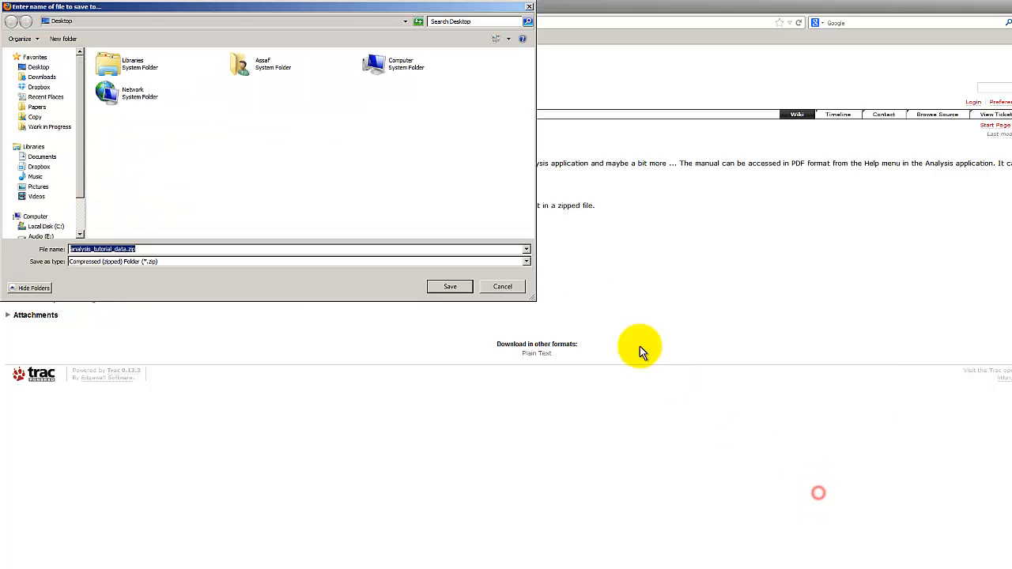
left_click(444, 289)
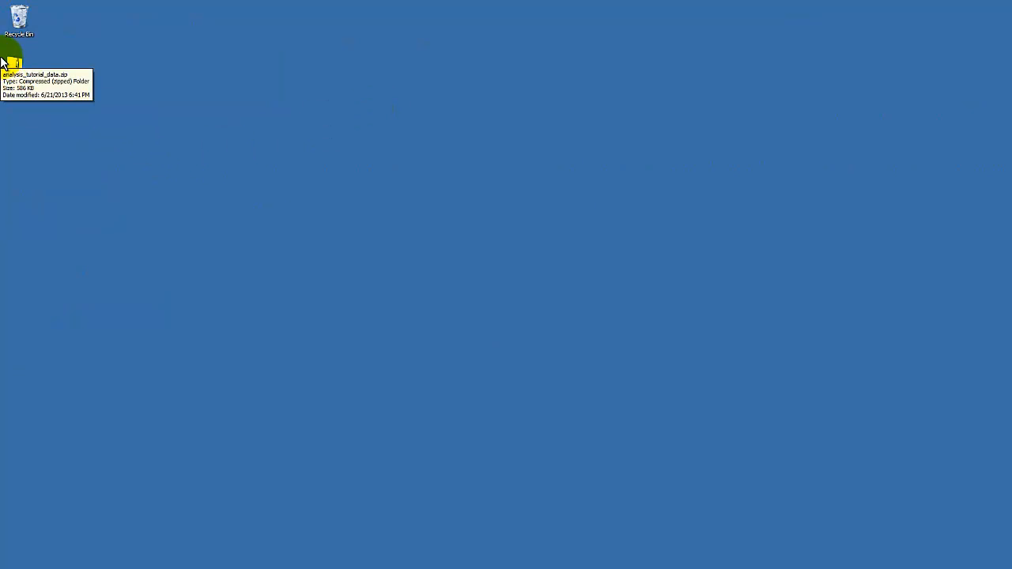
Extract the tutorial_analysis folder from analysis_tutorial_data.zip onto the desktop and close the archive window
double_click(18, 68)
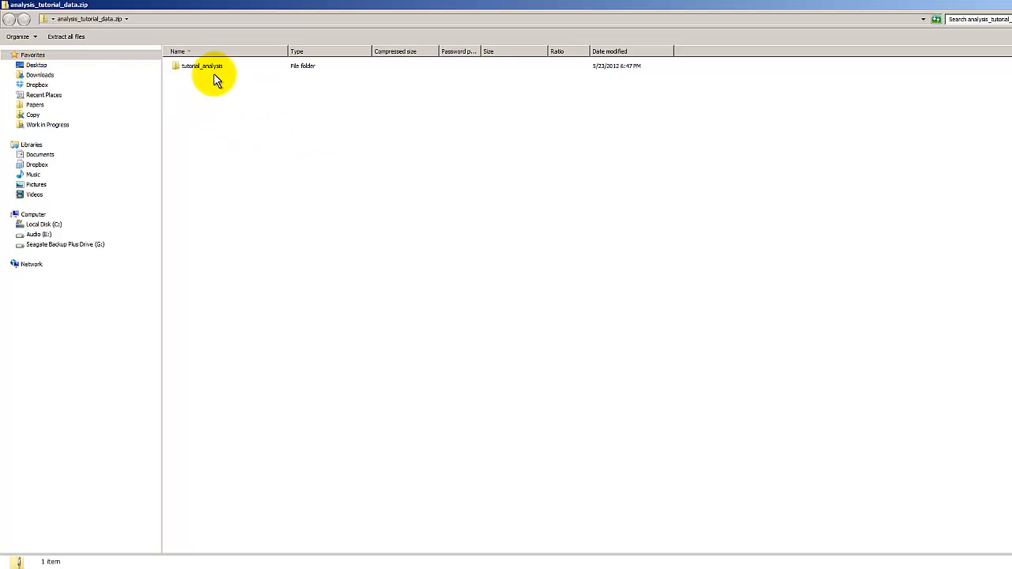
double_click(221, 5)
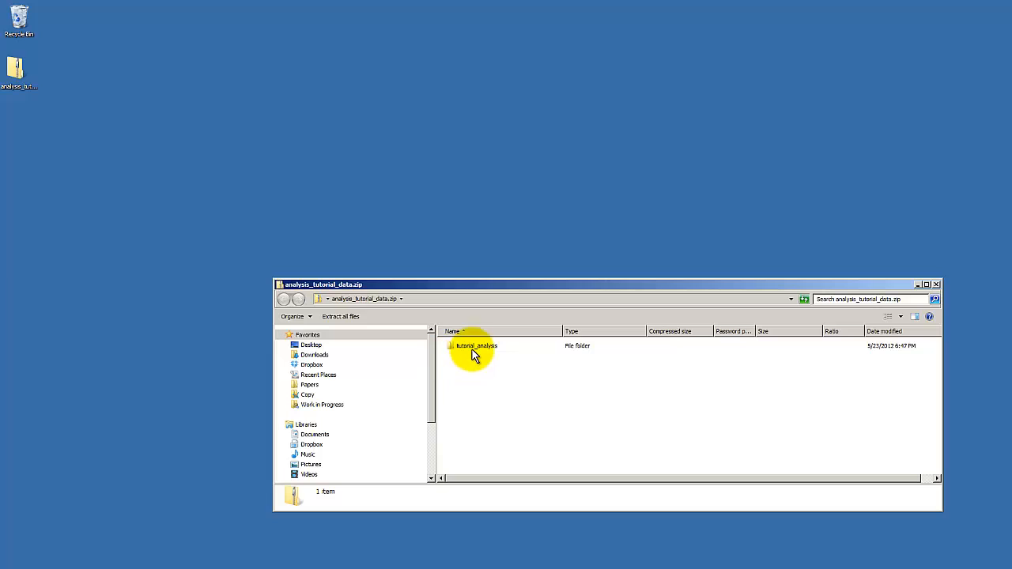
left_click_drag(474, 350, 24, 118)
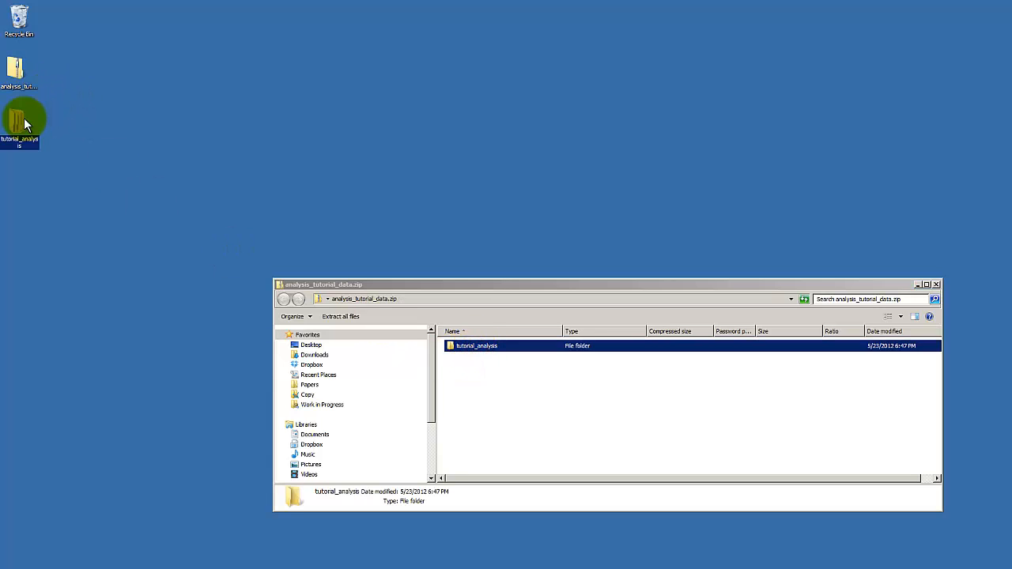
left_click(936, 286)
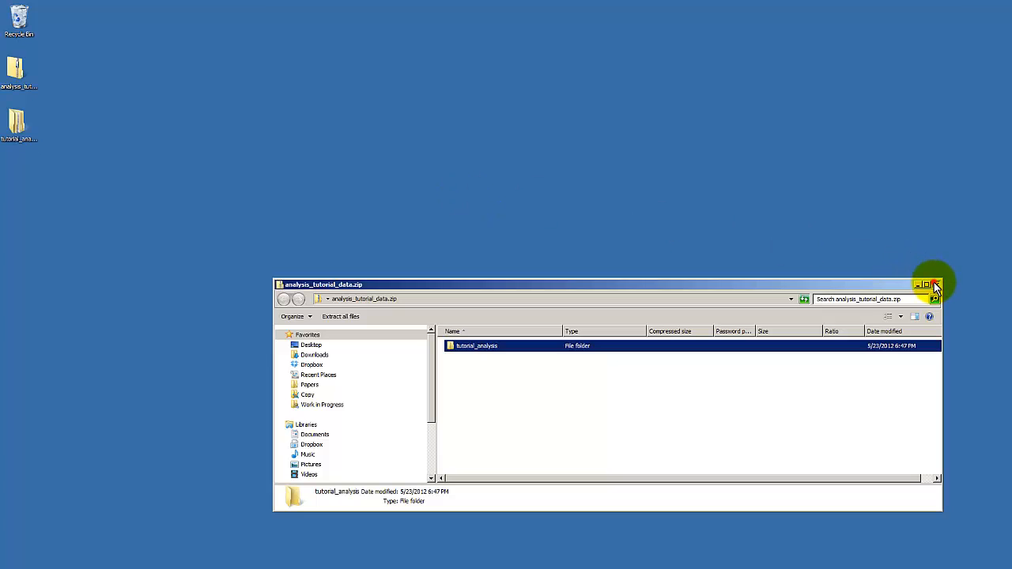
Open the extracted tutorial_analysis folder, look through its tutorial subfolders, and open tutorial_06_fitting_press_te24
double_click(19, 123)
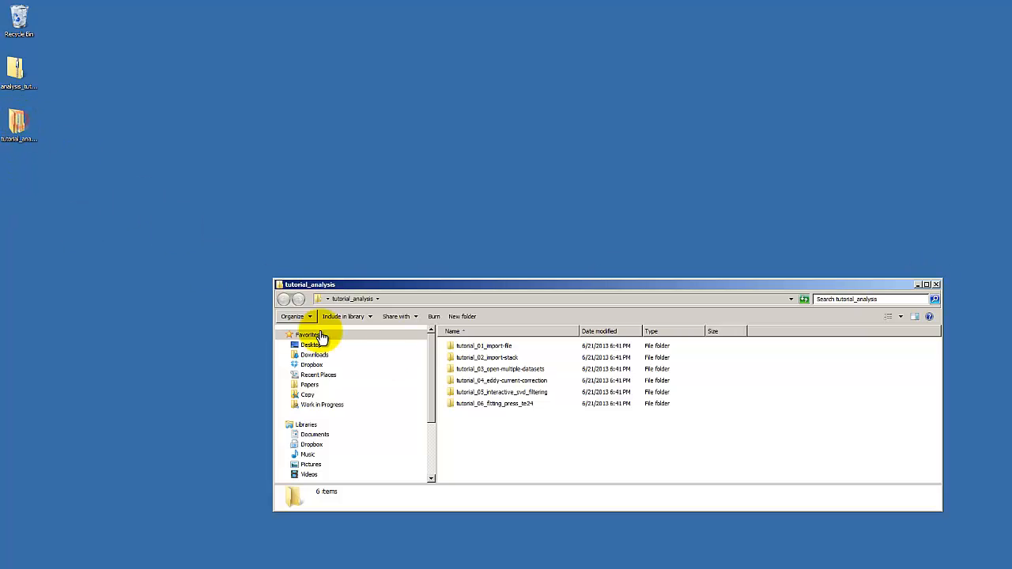
left_click_drag(493, 284, 290, 230)
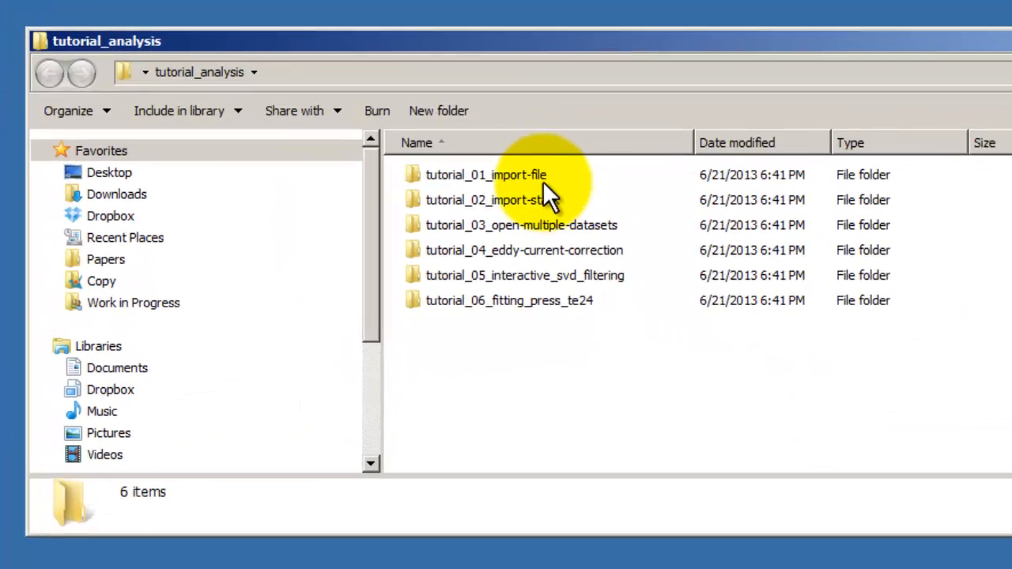
left_click(339, 301)
left_click(338, 312)
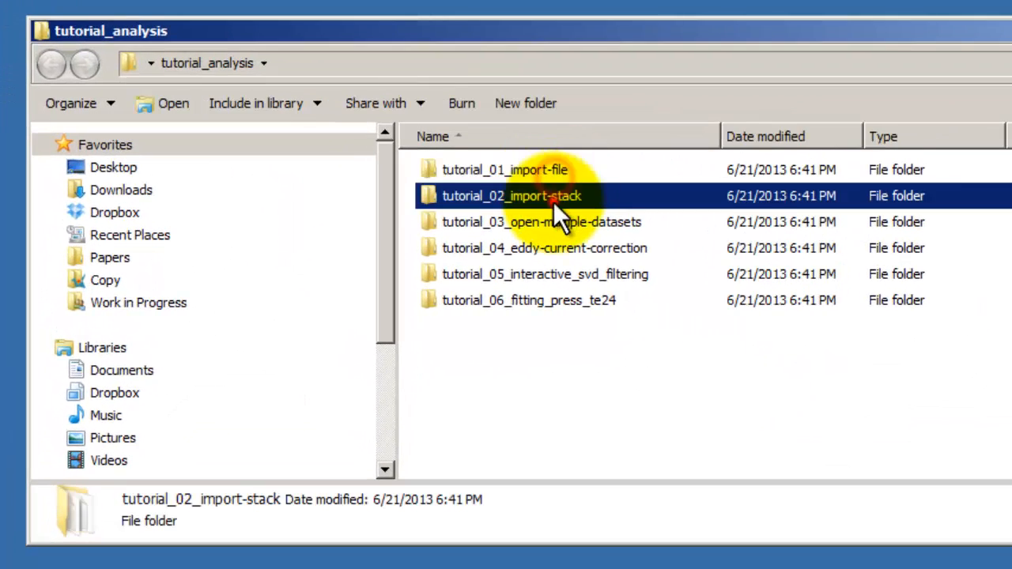
left_click(556, 230)
left_click(558, 253)
left_click(562, 289)
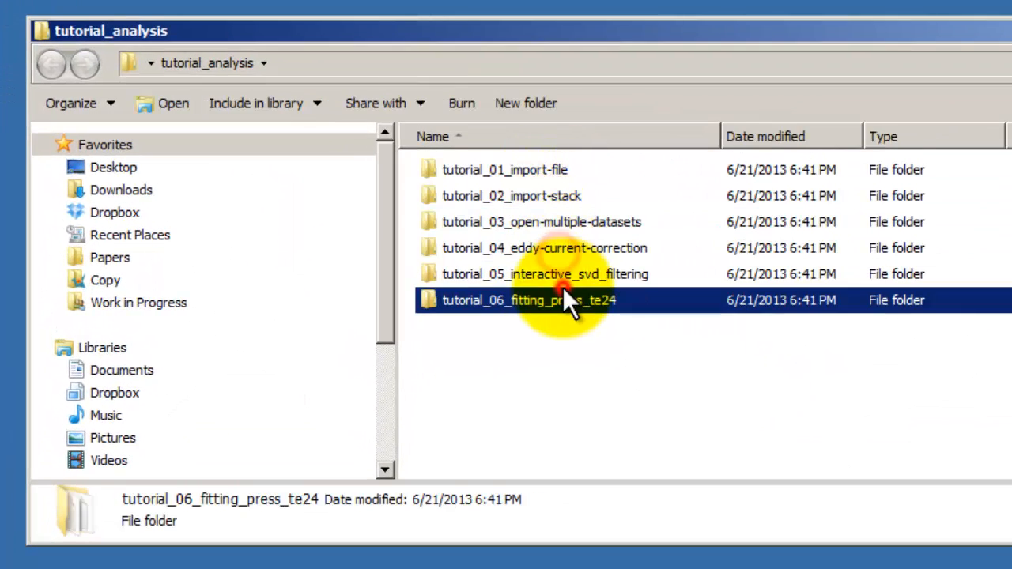
left_click(562, 280)
left_click(564, 302)
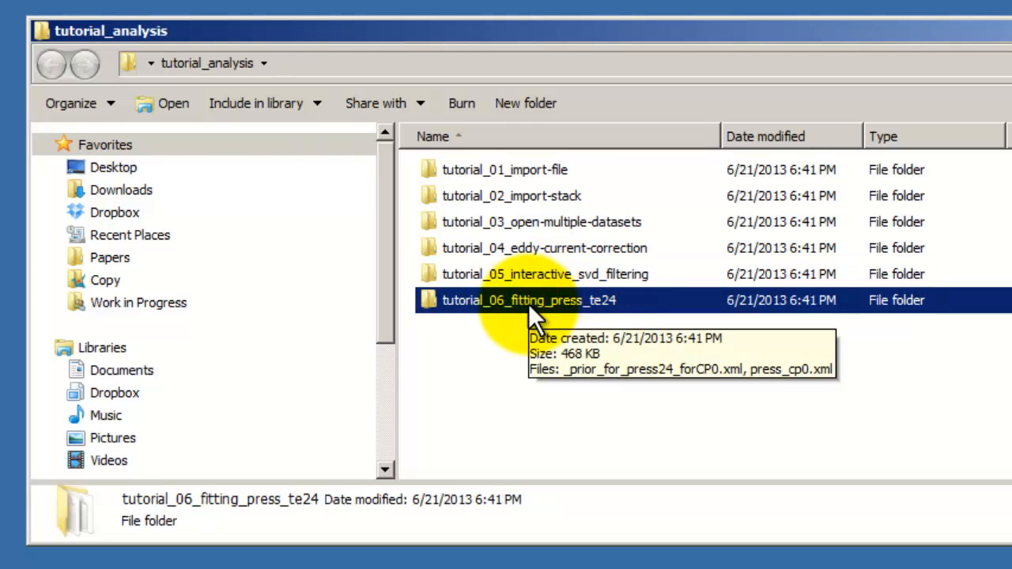
double_click(528, 304)
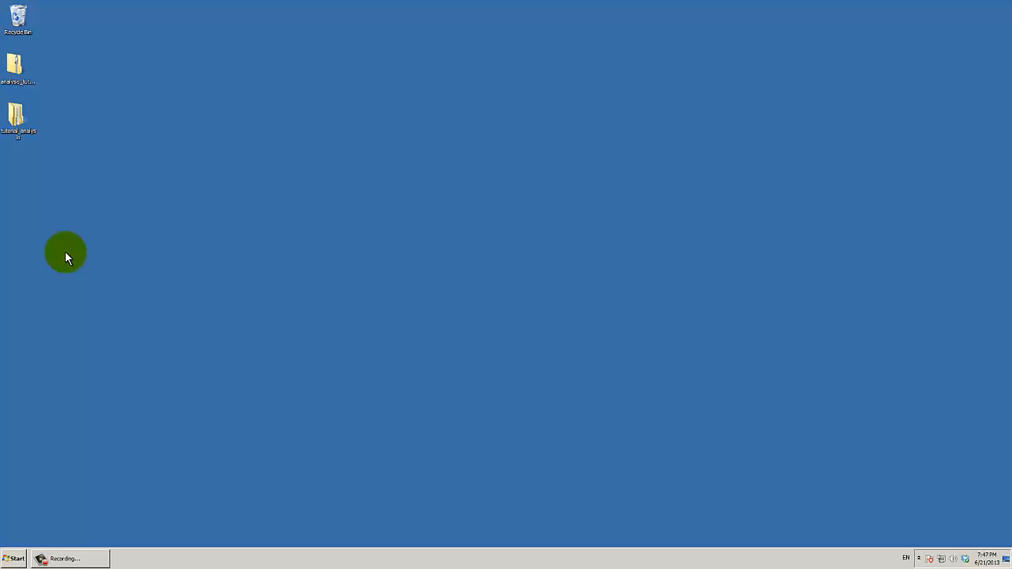
Open a Windows command prompt and change to the directory C:\vespa\analysis\src
key("super+r")
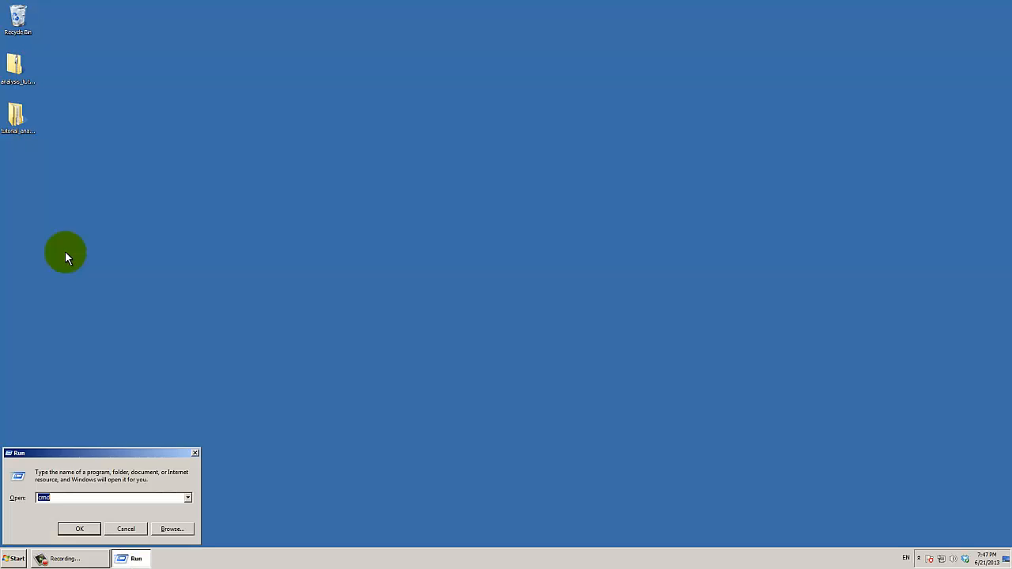
key("Return")
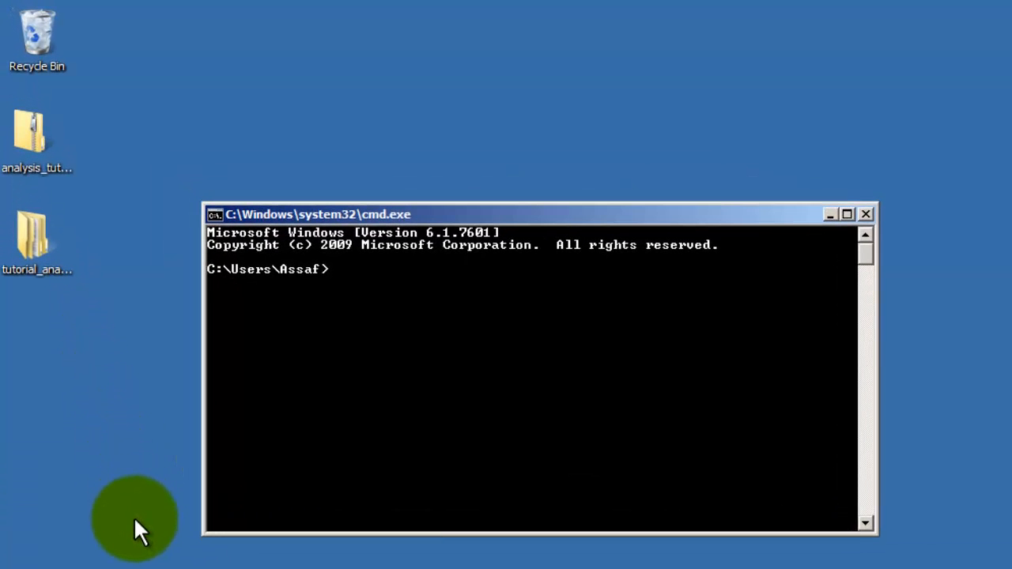
type("cd\\vespa")
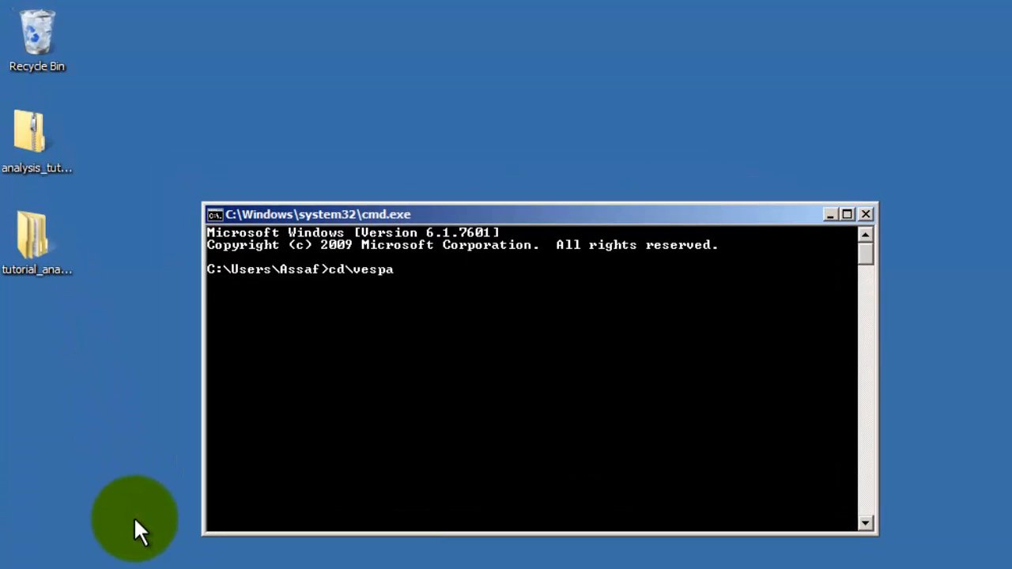
key("Return")
type("cd")
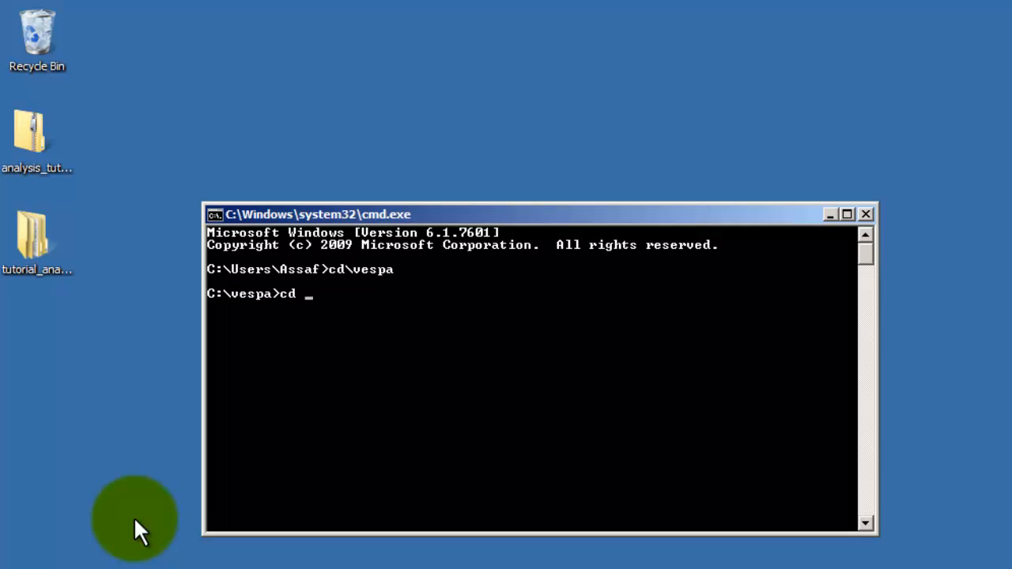
type(" analysis")
key("Return")
type("cd src")
key("Return")
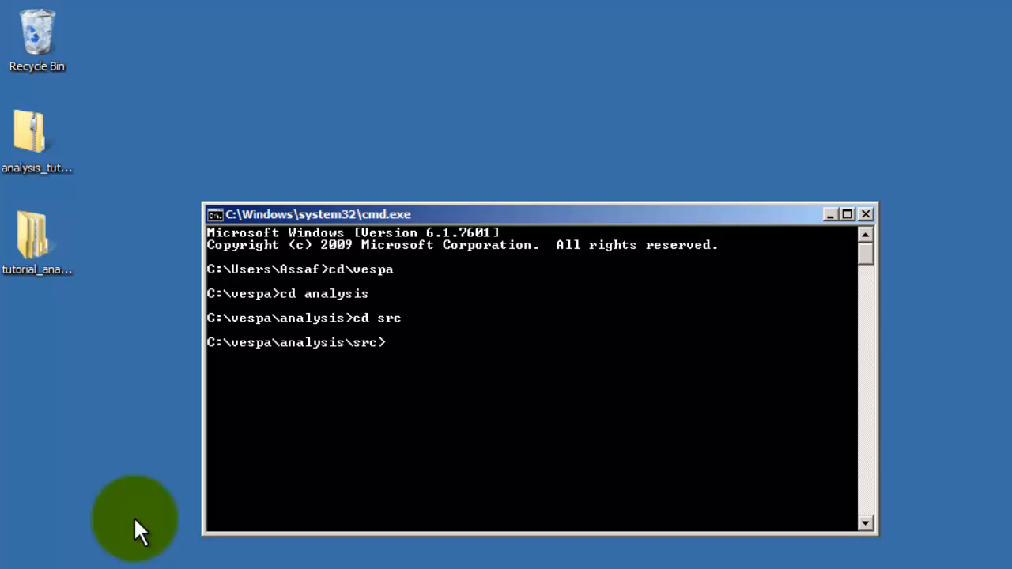
Start Vespa Analysis by running "python main.py" at the command prompt
type("python ")
type("main.p")
type("y")
key("Return")
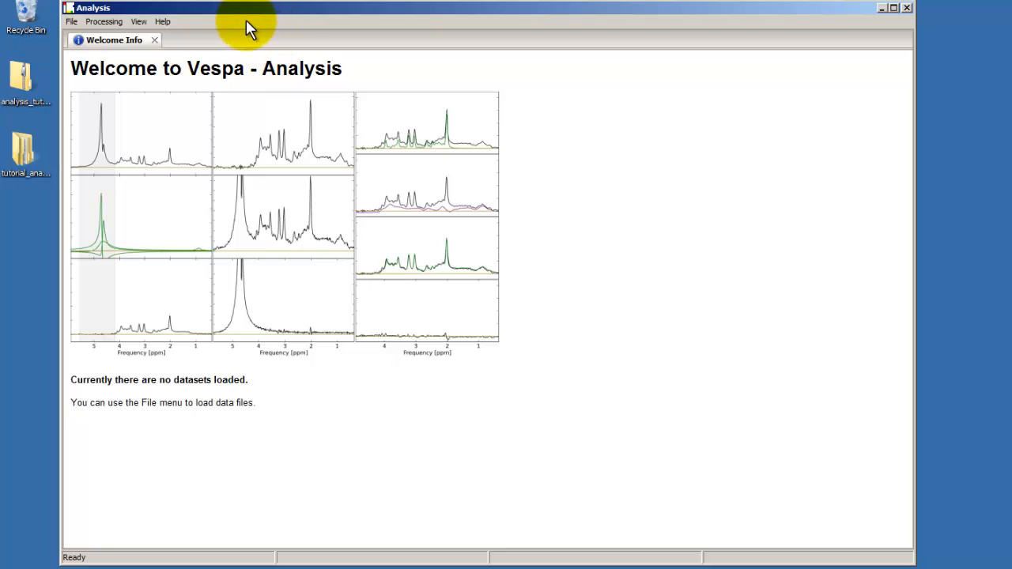
Open the dataset press_cp0.xml from the tutorial_06_fitting_press_te24 folder inside tutorial_analysis on the desktop
left_click(74, 22)
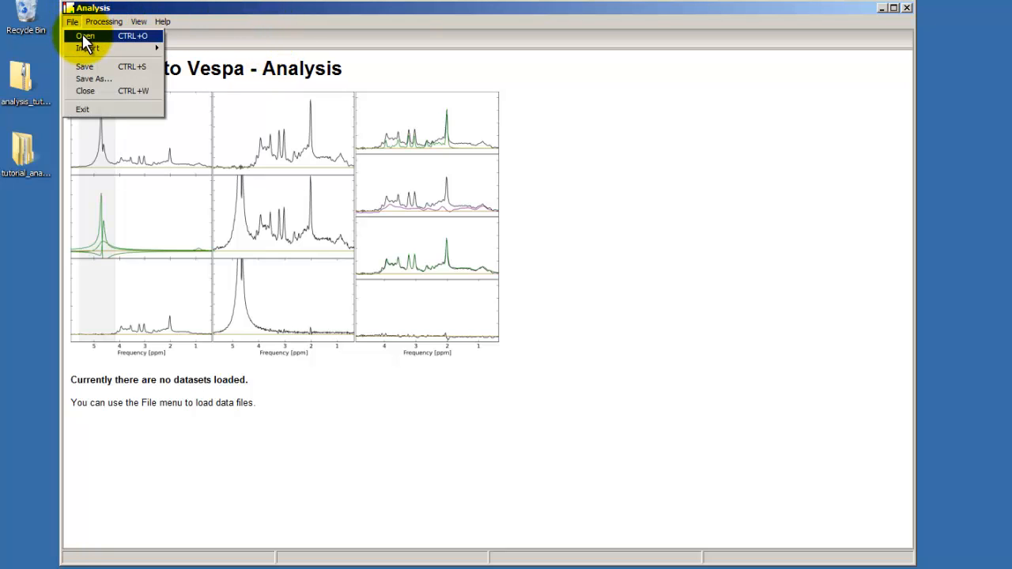
left_click(83, 36)
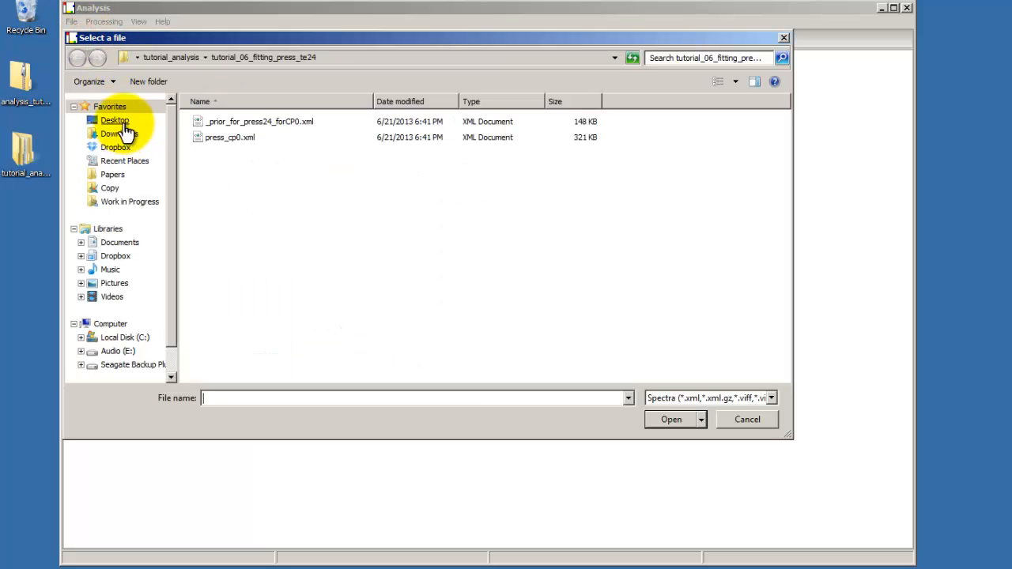
left_click(118, 122)
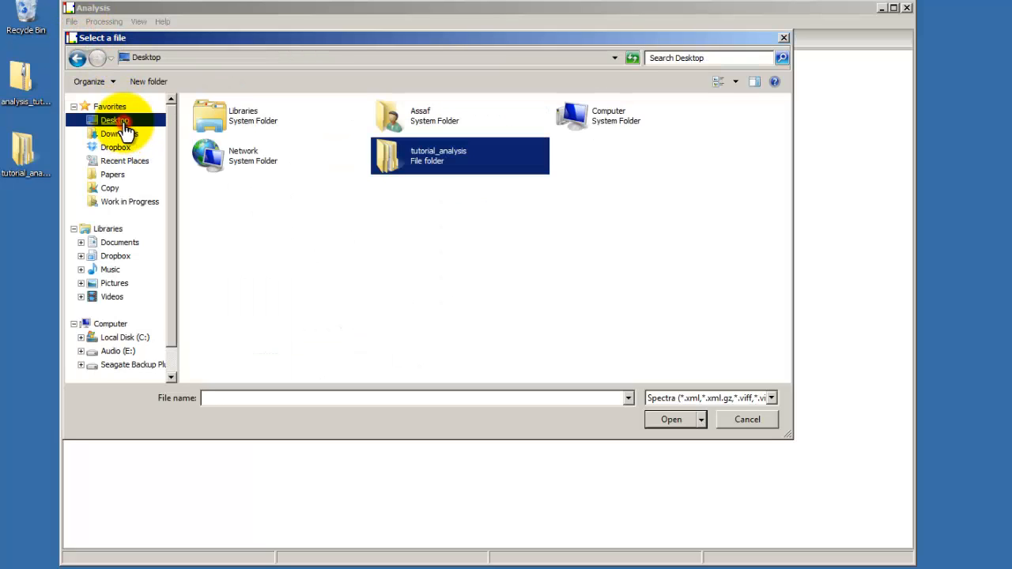
double_click(427, 159)
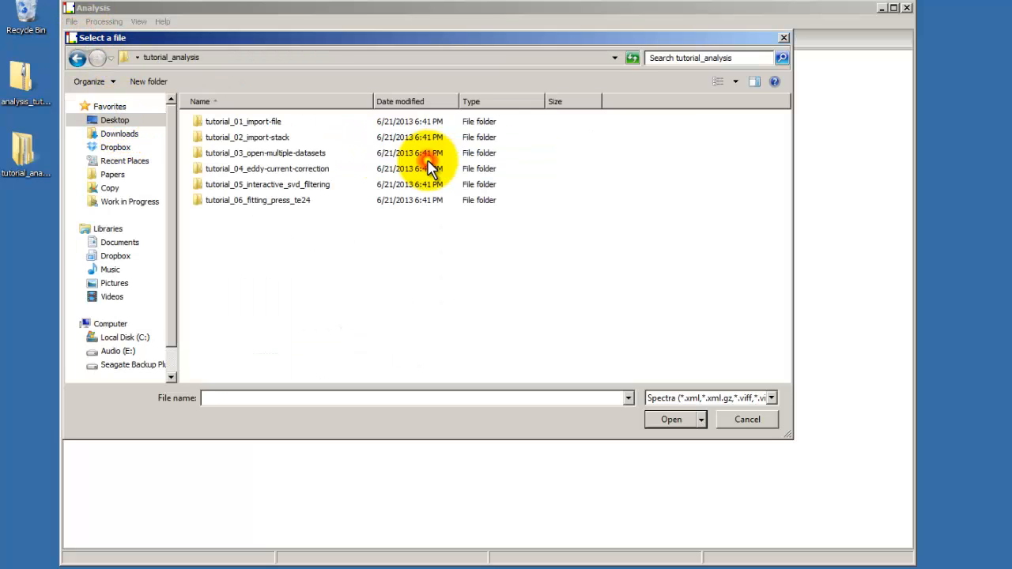
double_click(245, 203)
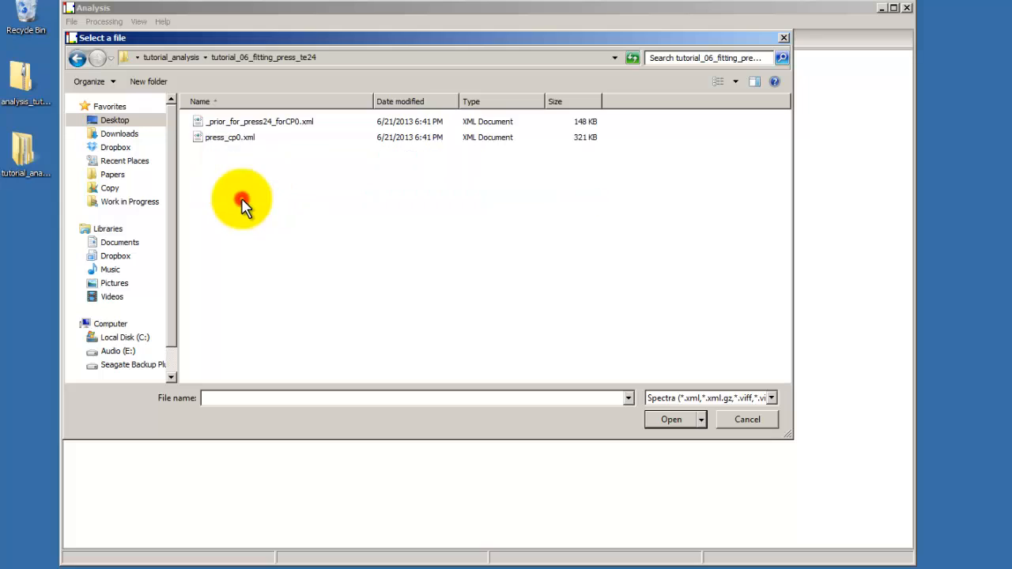
left_click(233, 139)
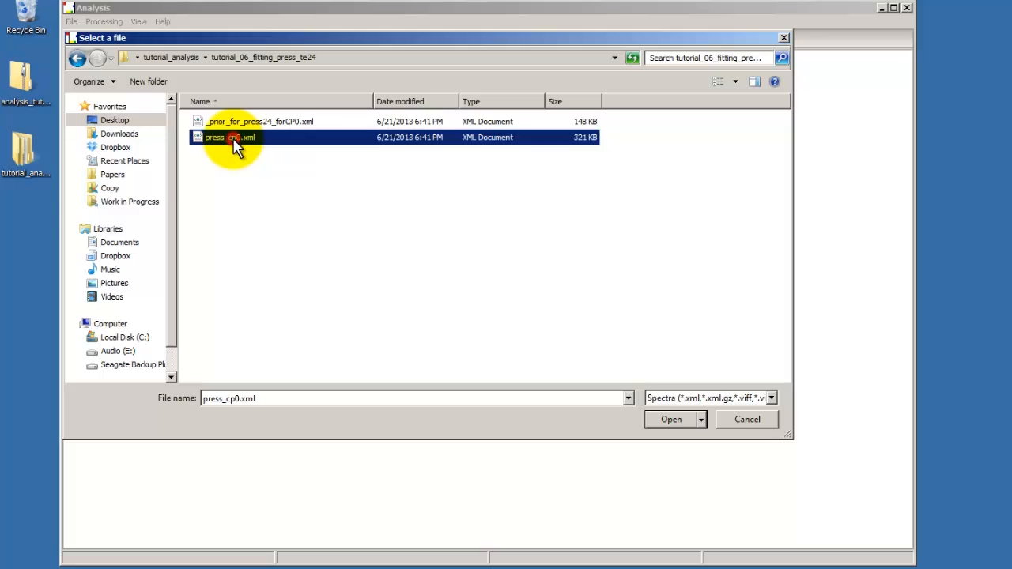
left_click(658, 421)
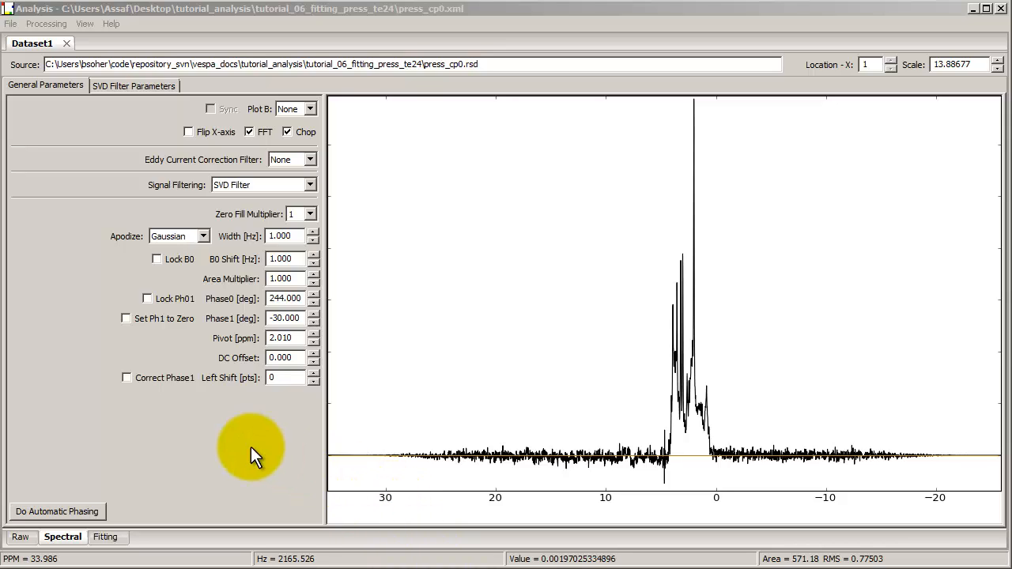
Examine the averages, echo time and frequency entries in the raw data's header information
left_click(20, 538)
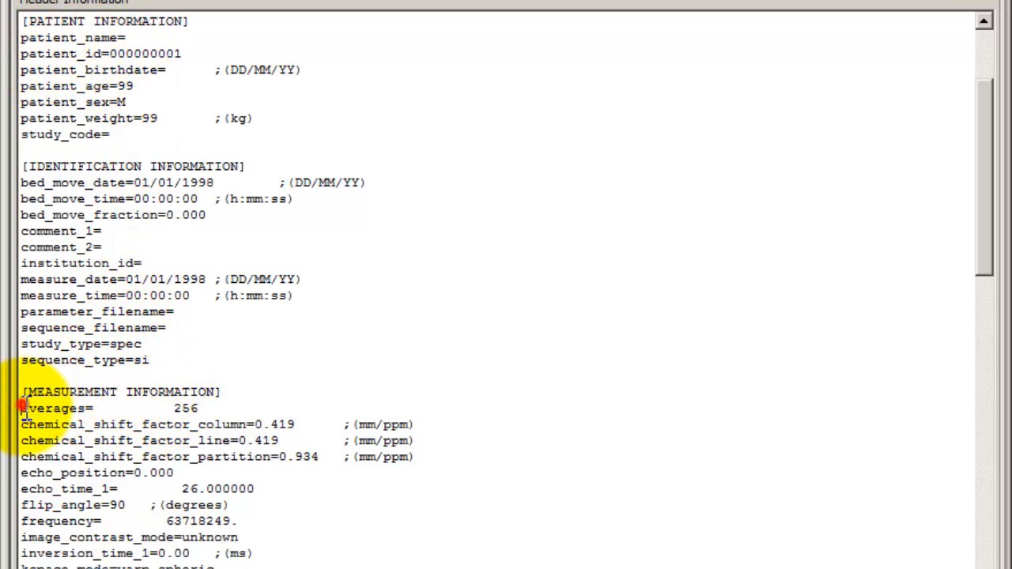
left_click_drag(19, 408, 208, 409)
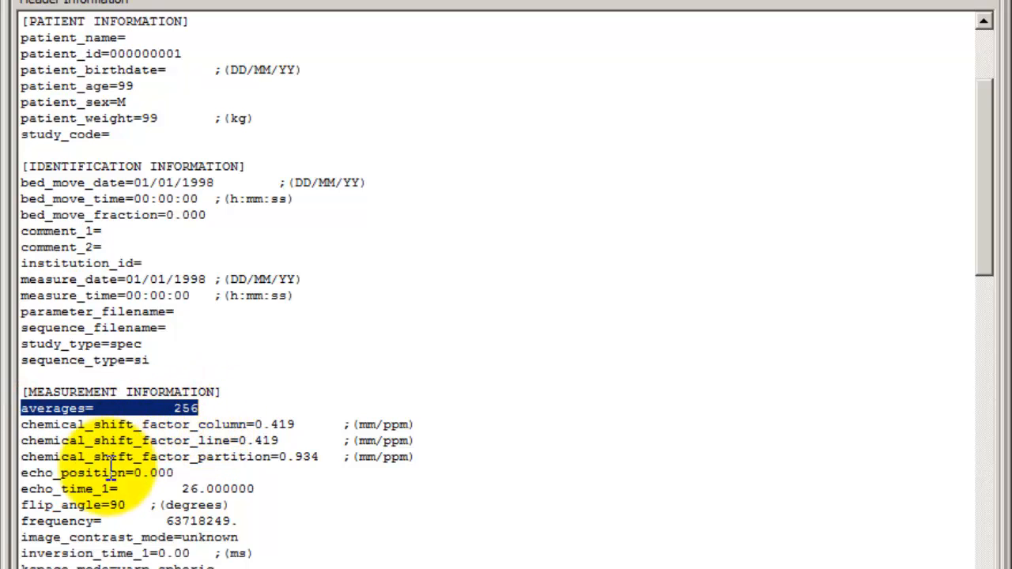
left_click_drag(22, 489, 268, 490)
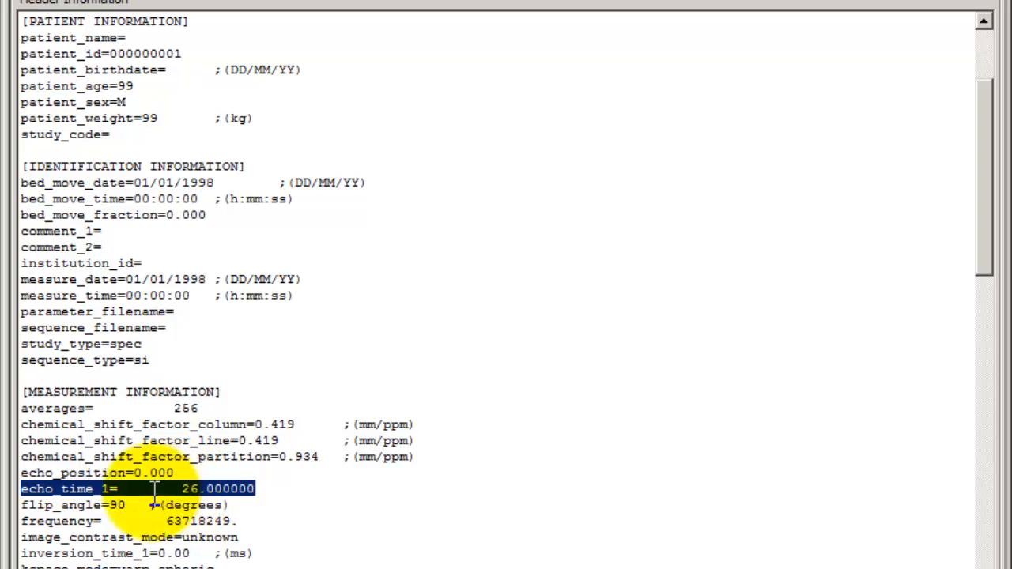
left_click(79, 506)
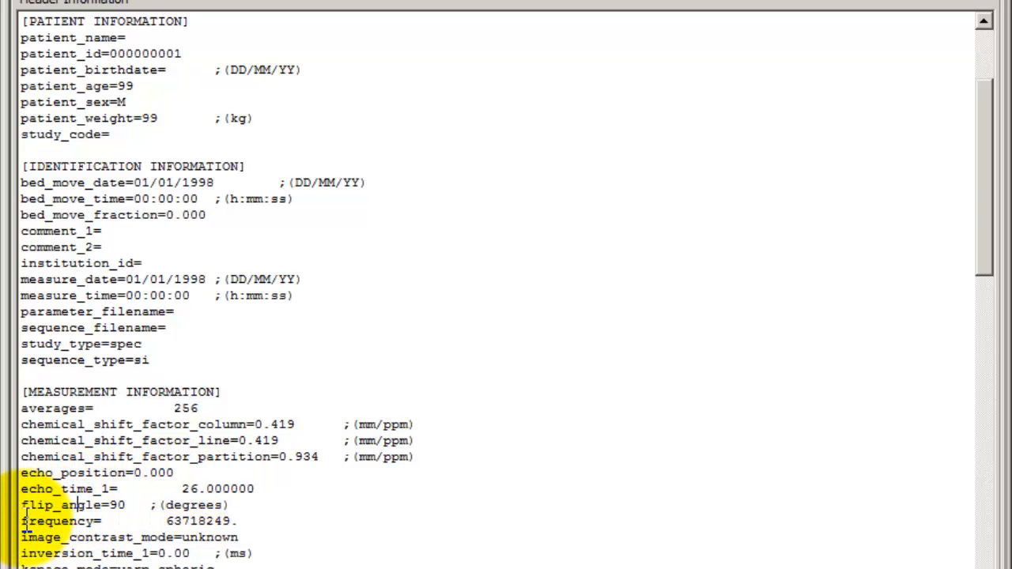
left_click_drag(22, 522, 235, 520)
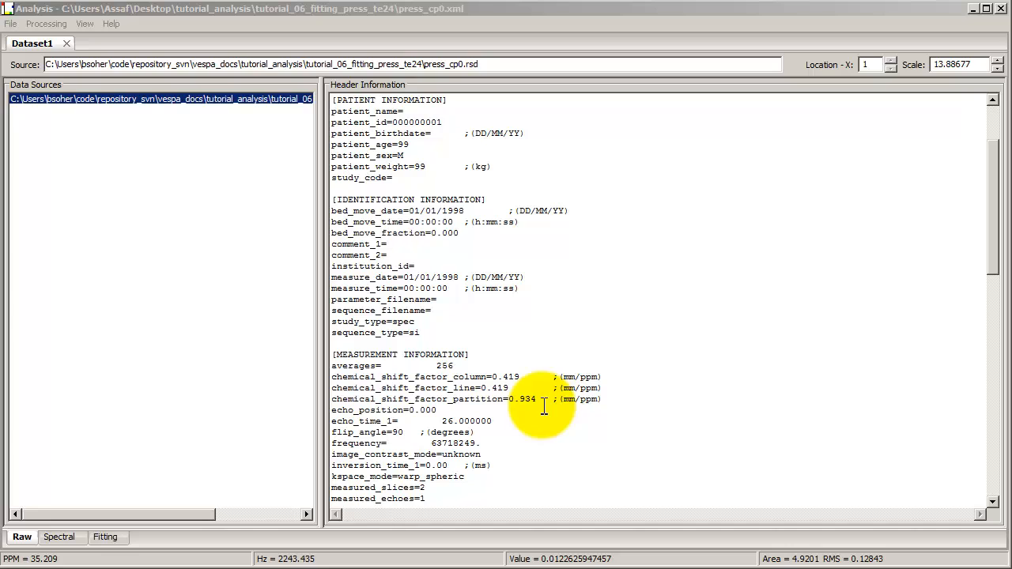
Return to the spectral view of the dataset and review the available signal filtering options, keeping SVD Filter
left_click(59, 537)
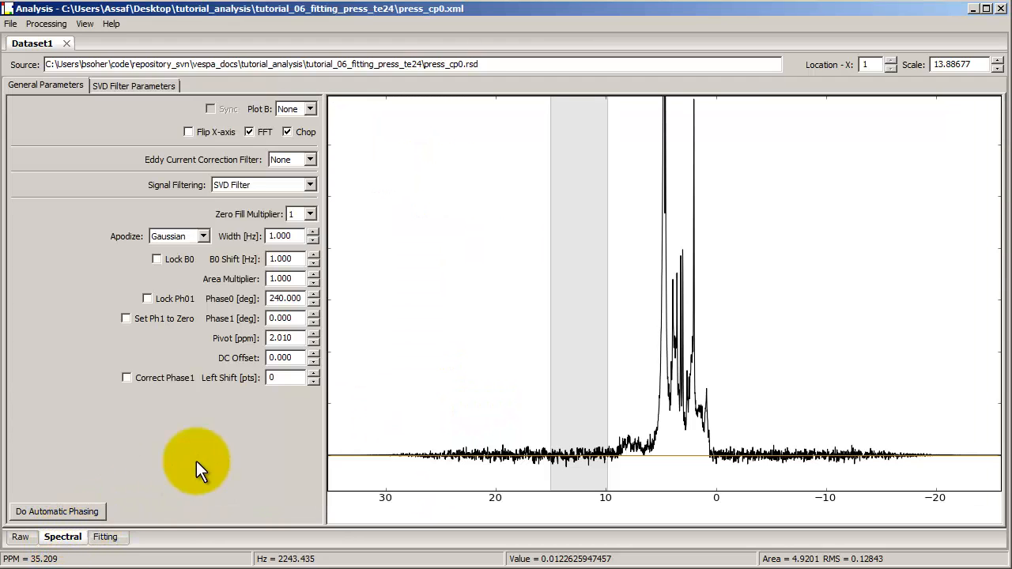
left_click(474, 310)
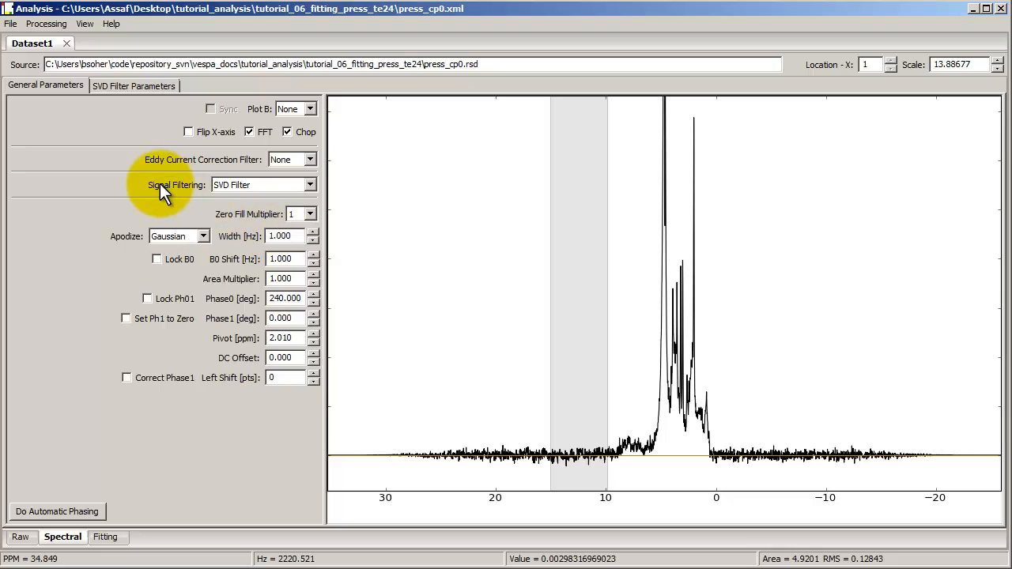
left_click(235, 186)
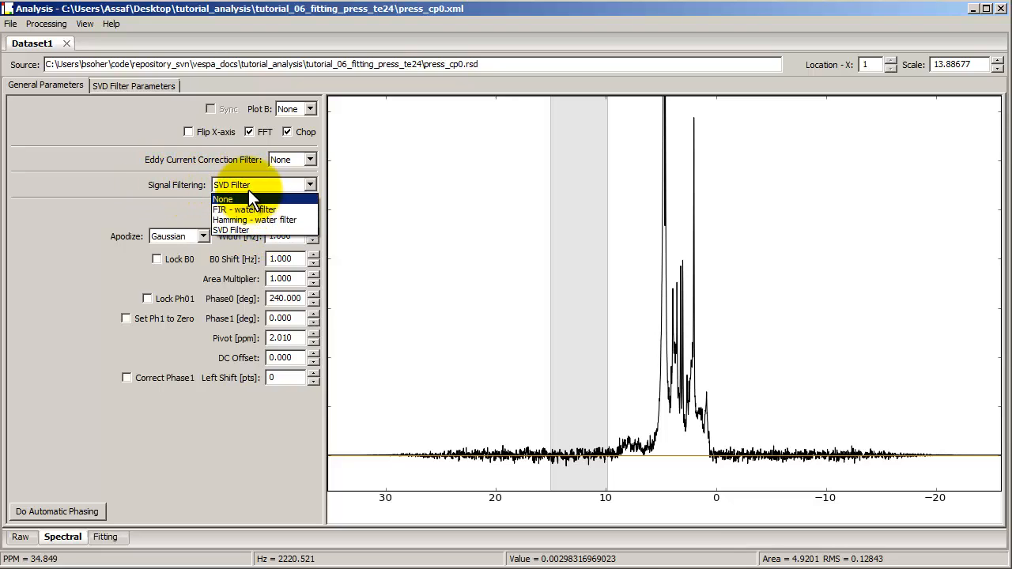
left_click(248, 186)
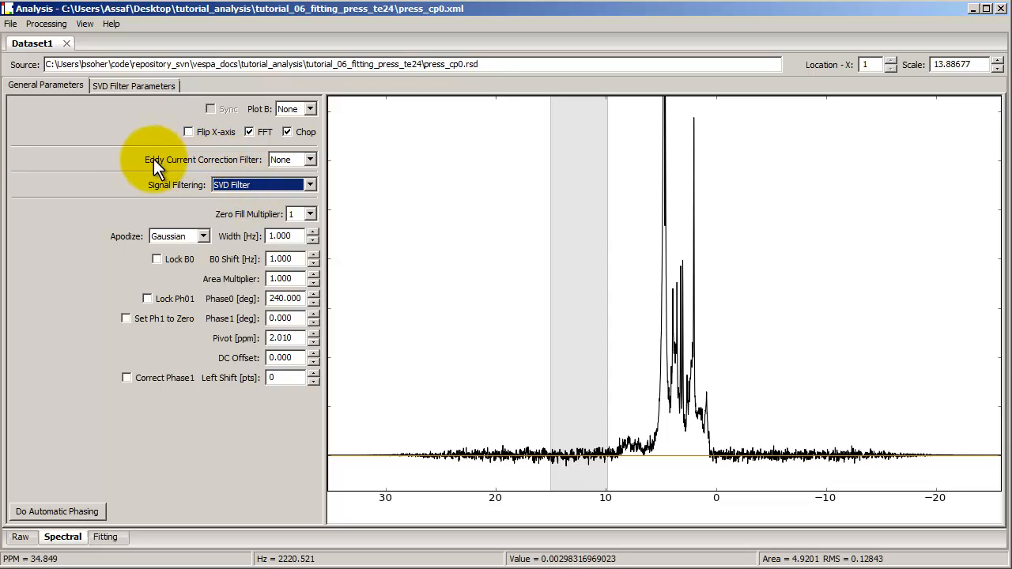
Toggle the FFT, Chop and Flip X-axis options one at a time, restoring each to its original setting
left_click(251, 131)
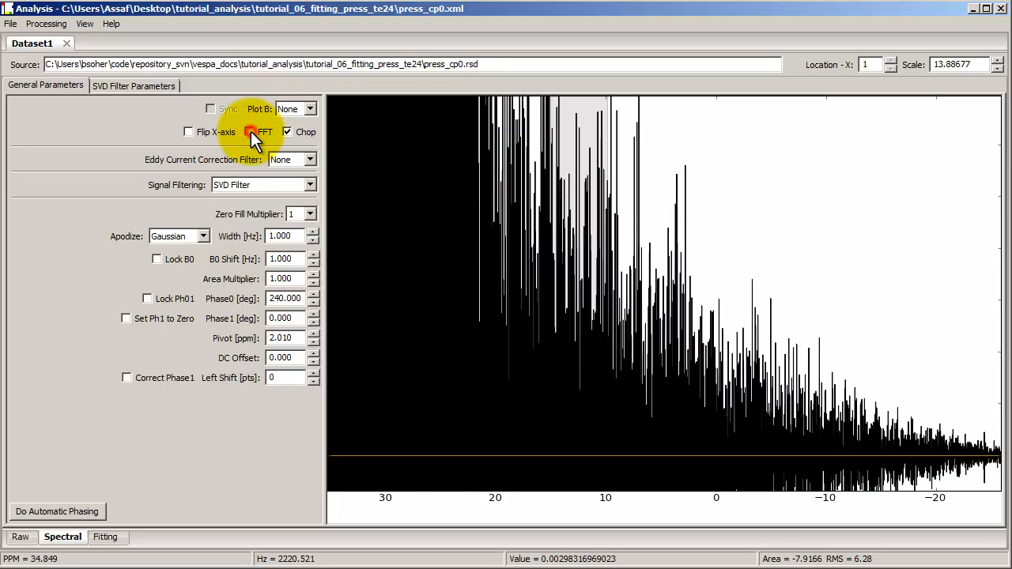
left_click(250, 132)
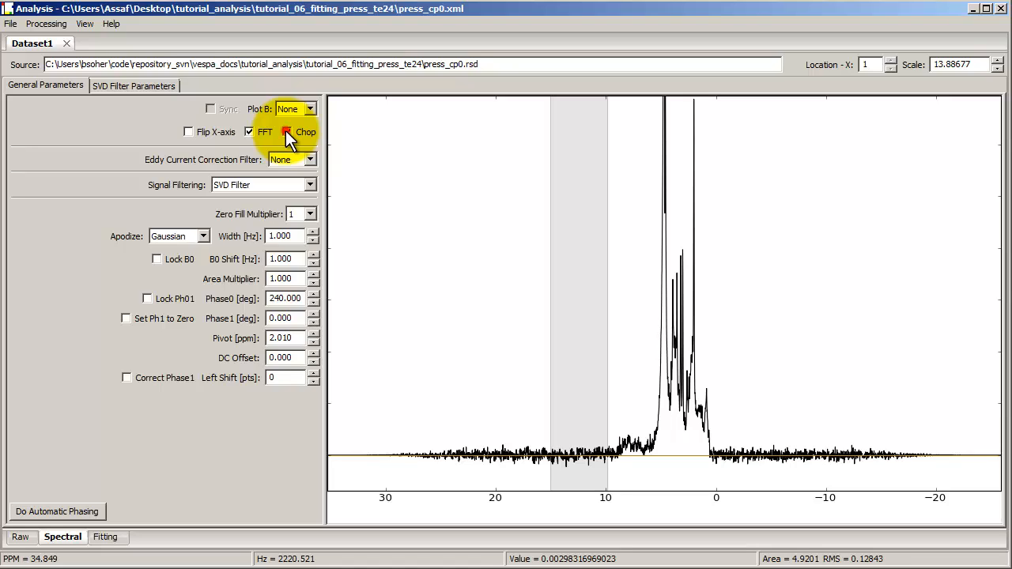
left_click(287, 132)
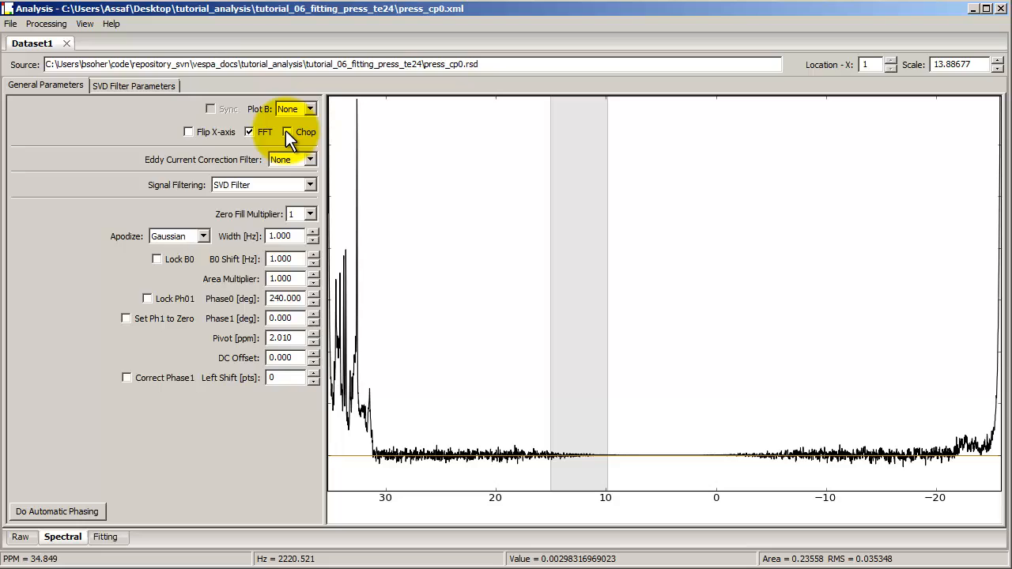
left_click(287, 132)
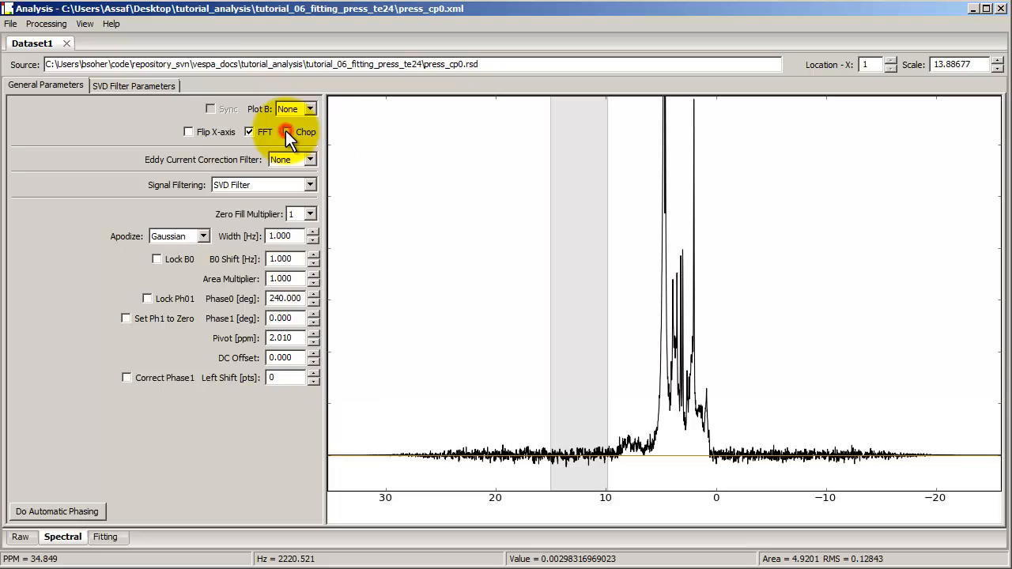
left_click(189, 134)
left_click(190, 134)
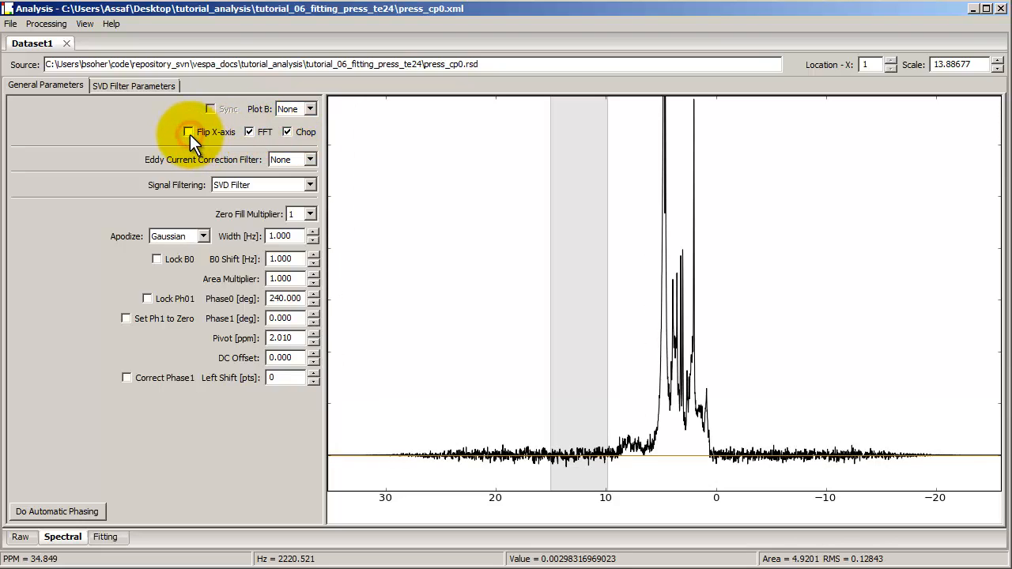
Hide the zero line in the spectrum plot and show it again
left_click(83, 24)
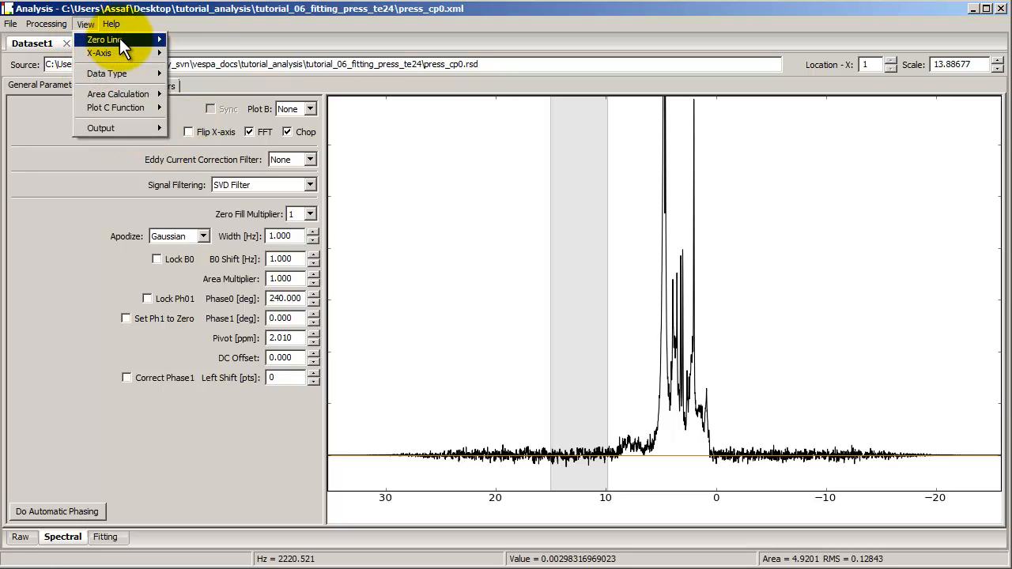
mouse_move(121, 38)
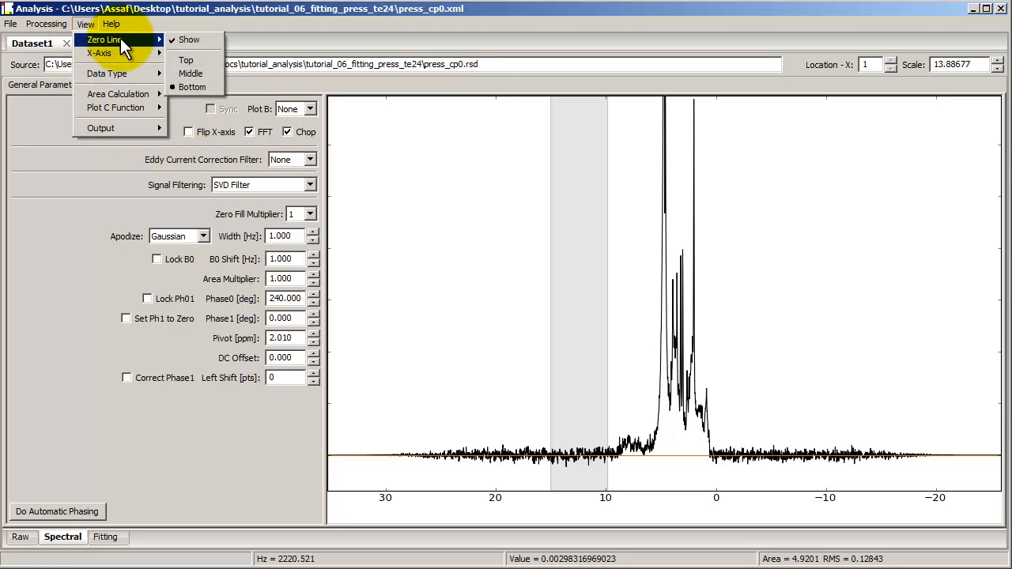
left_click(192, 41)
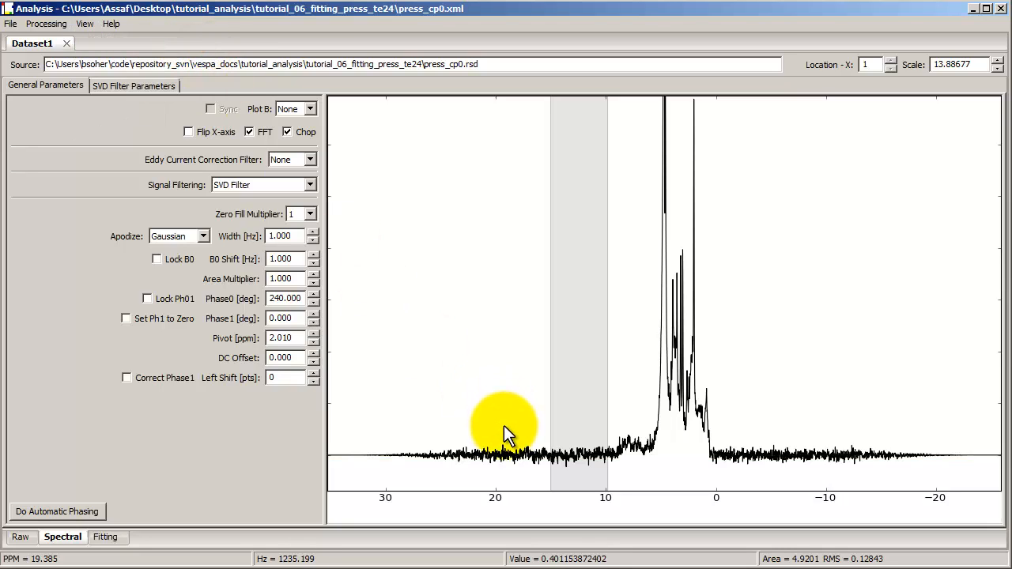
left_click(85, 23)
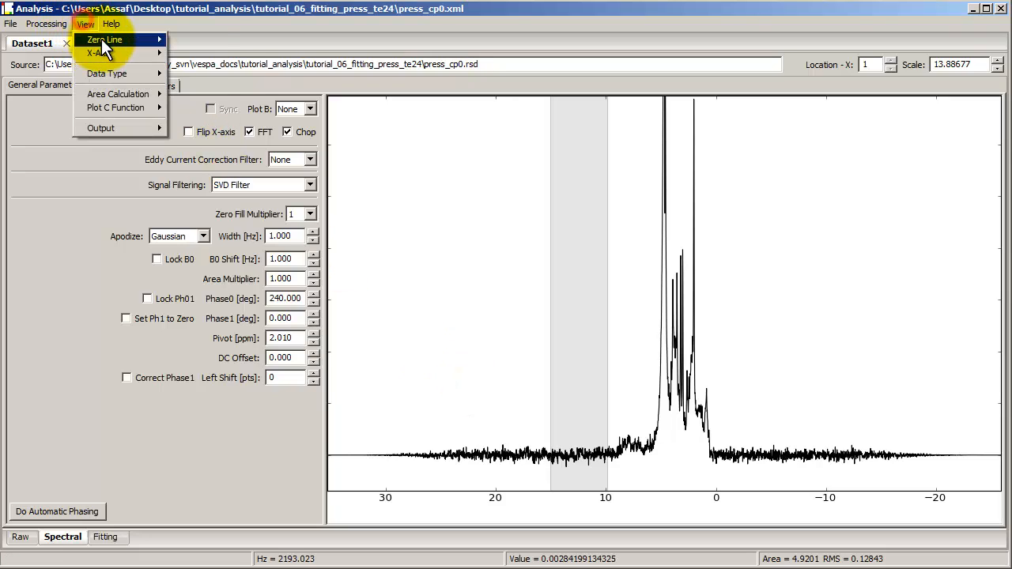
mouse_move(103, 43)
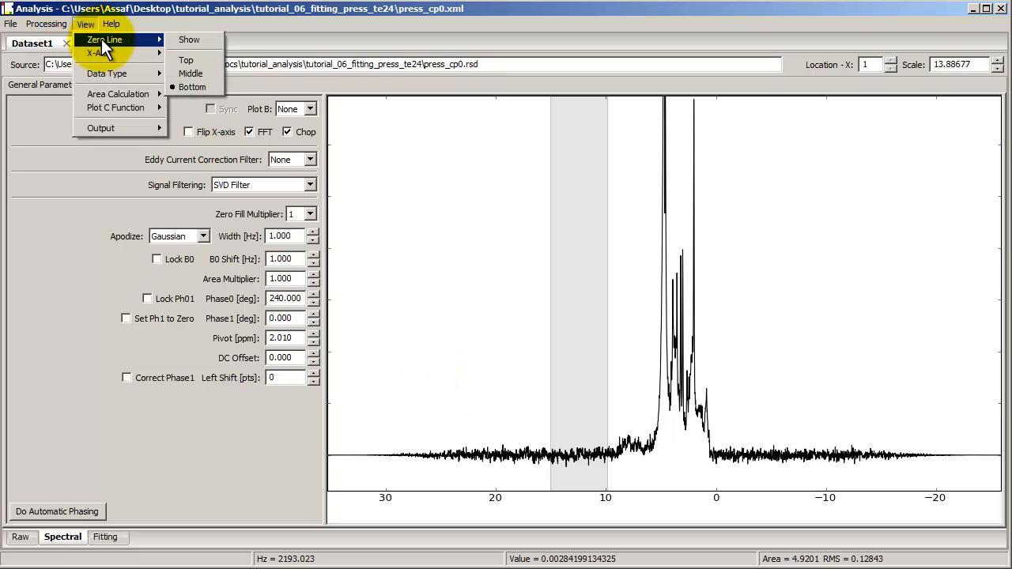
left_click(181, 41)
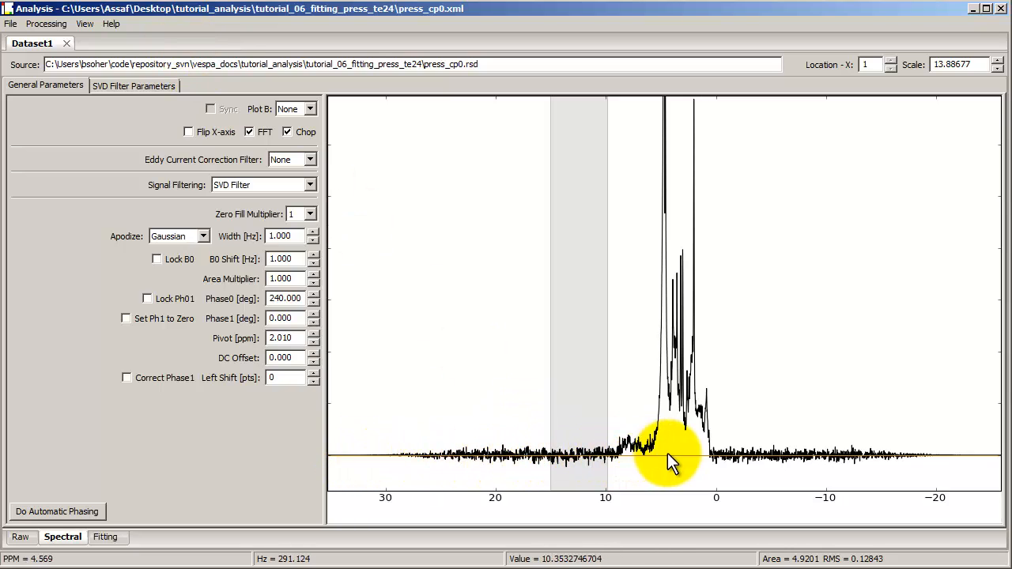
Hide the x-axis of the spectrum plot and show it again
left_click(84, 24)
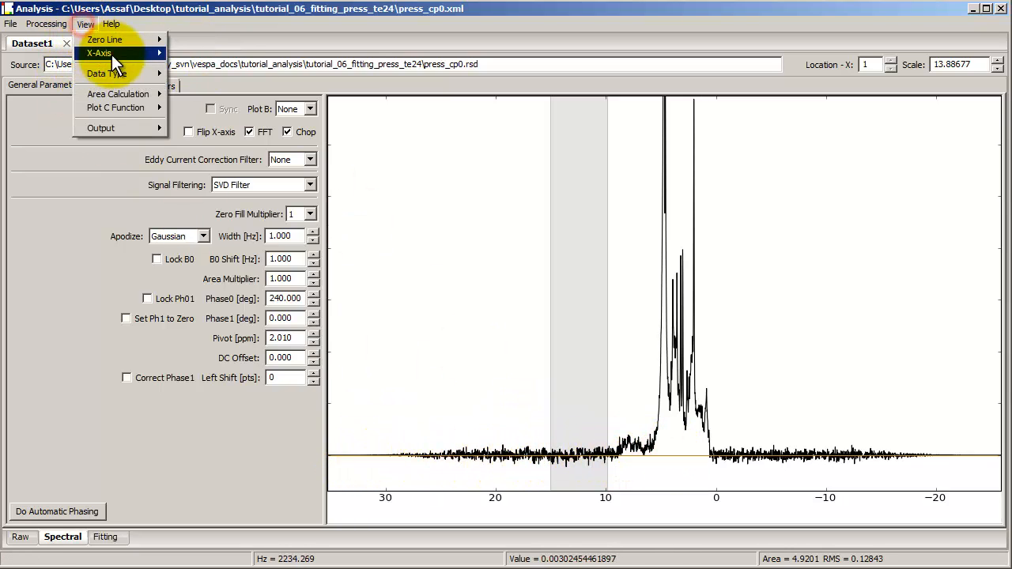
mouse_move(133, 56)
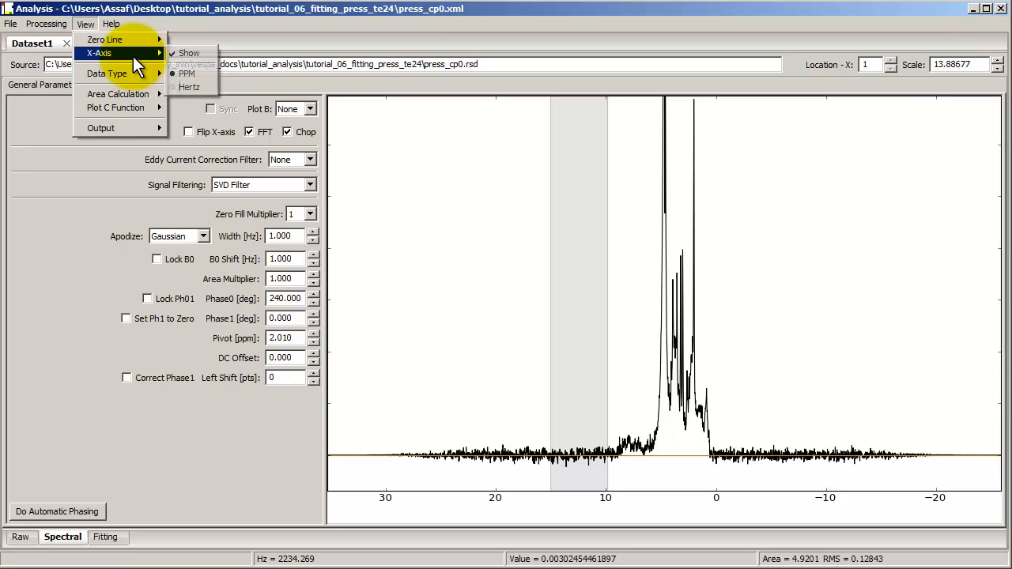
left_click(199, 54)
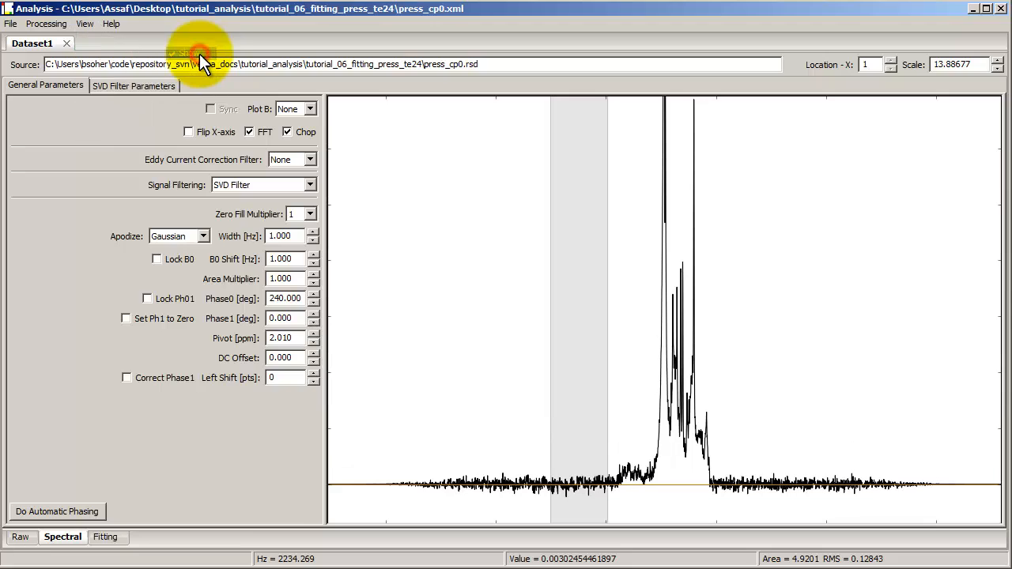
left_click(86, 24)
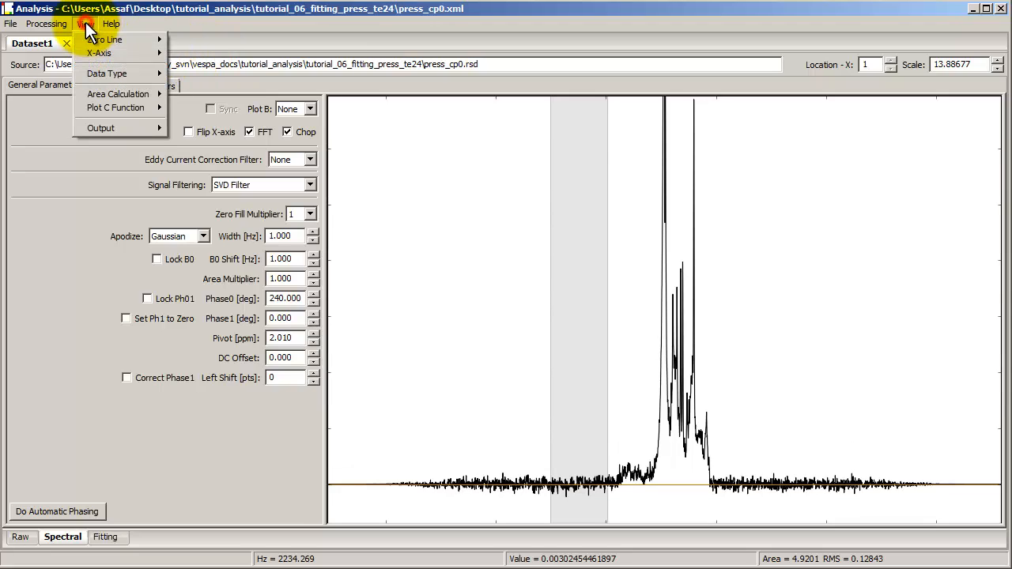
mouse_move(135, 52)
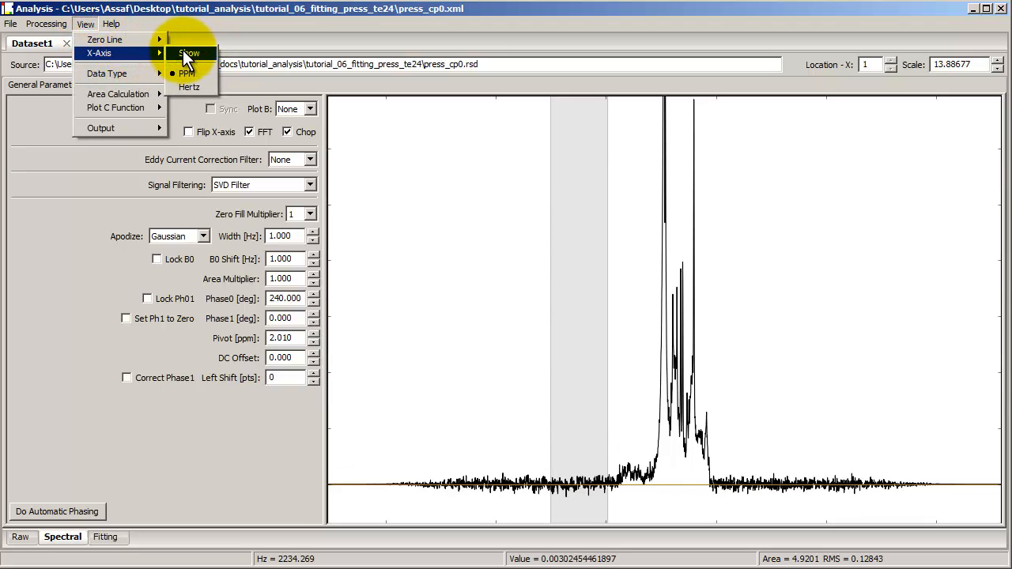
left_click(184, 52)
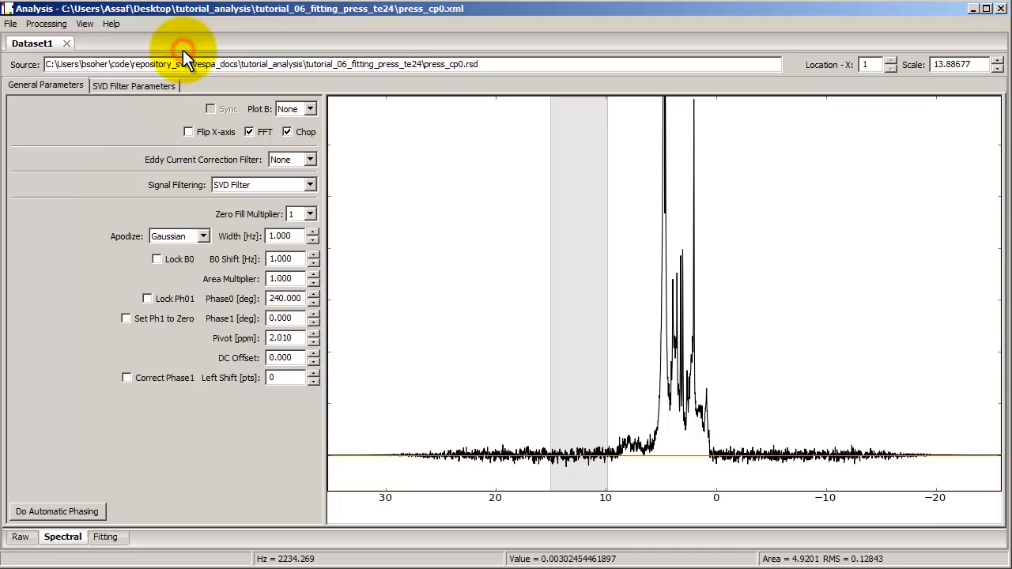
Switch the spectrum plot's data type to Magnitude and back to Real
left_click(84, 24)
mouse_move(142, 73)
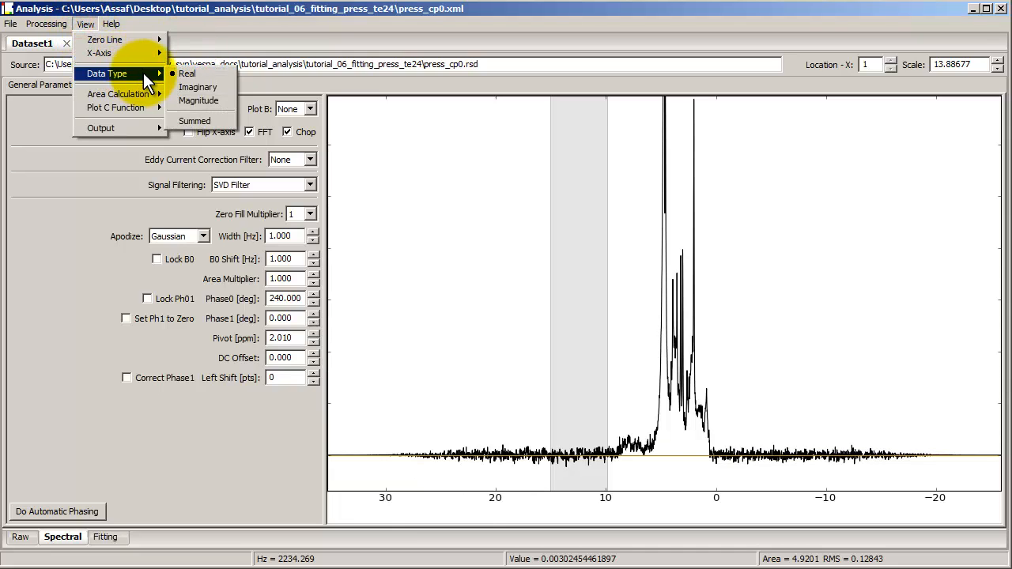
left_click(211, 99)
left_click(79, 24)
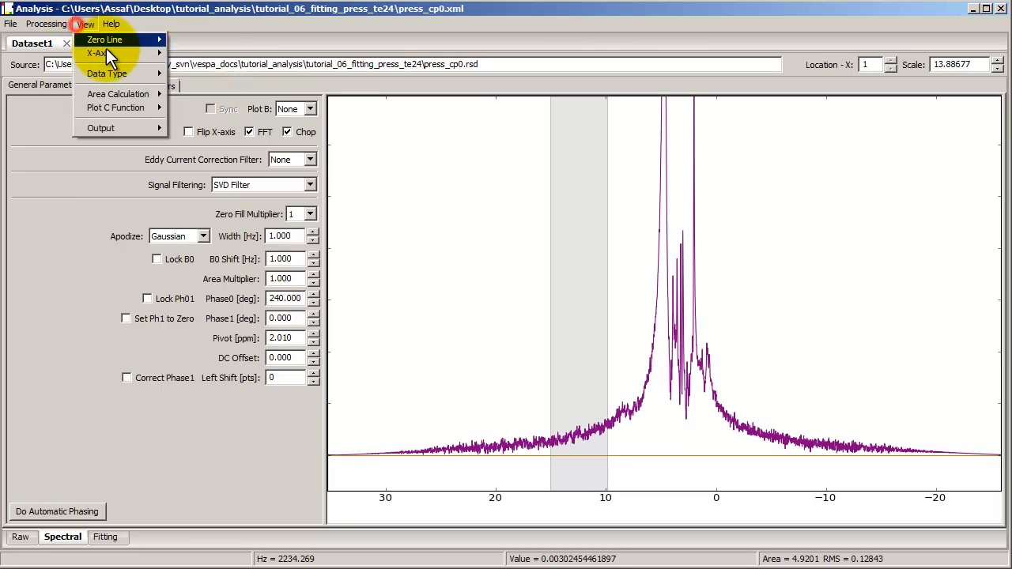
mouse_move(142, 78)
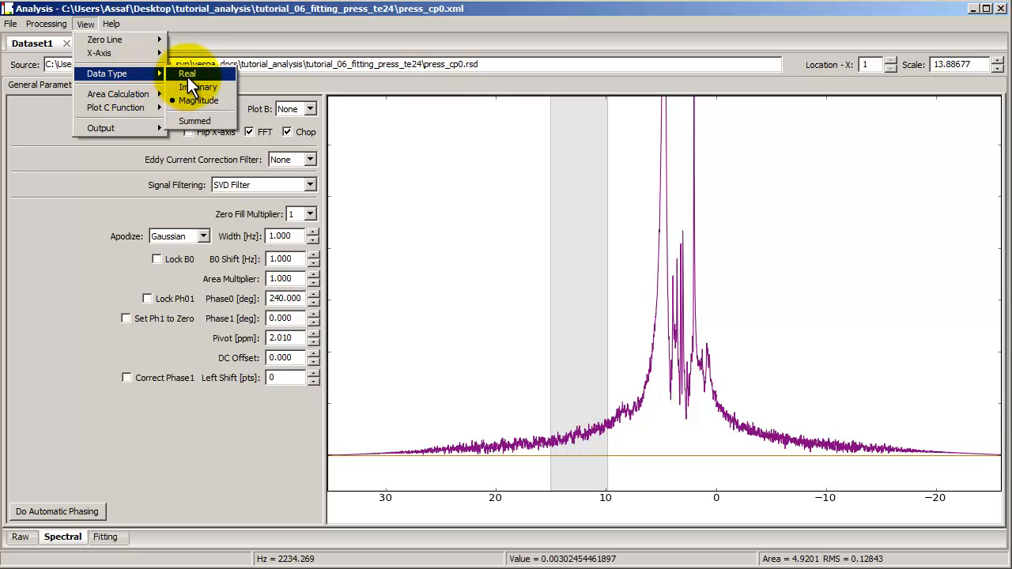
left_click(190, 75)
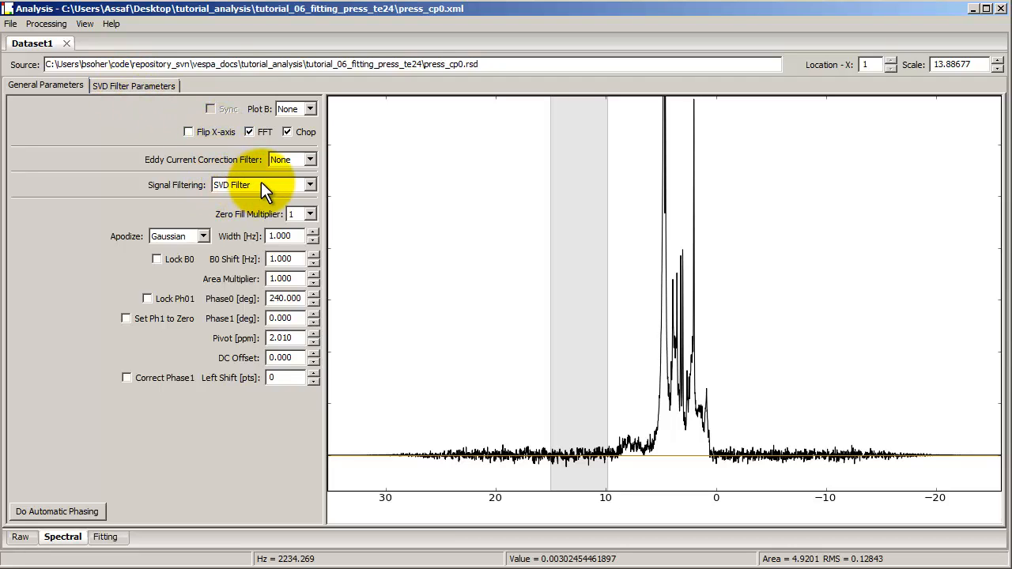
In the SVD filter parameters, review the model peaks and enable the peaks ranked 17 to 20
left_click(122, 85)
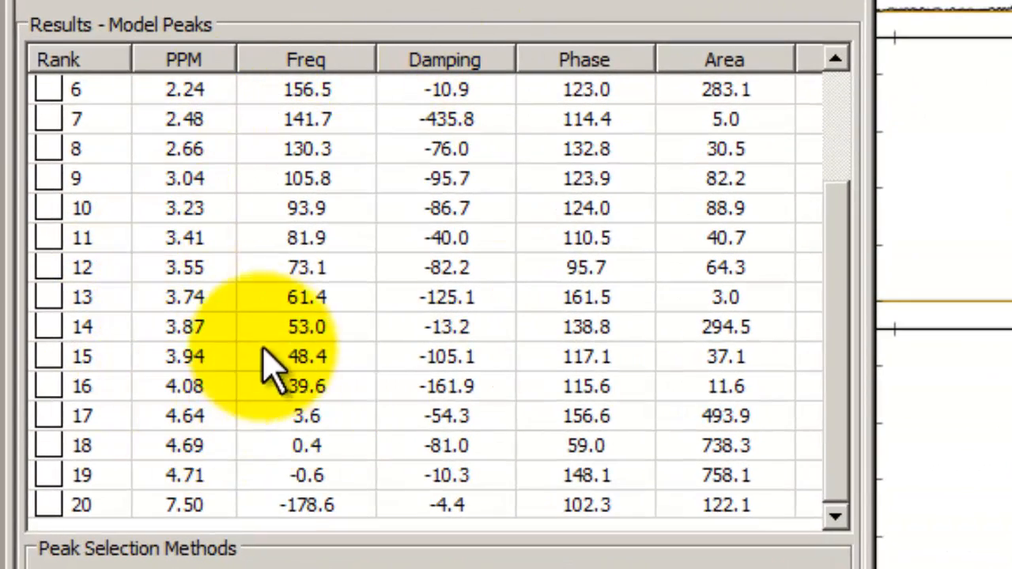
left_click_drag(839, 326, 836, 227)
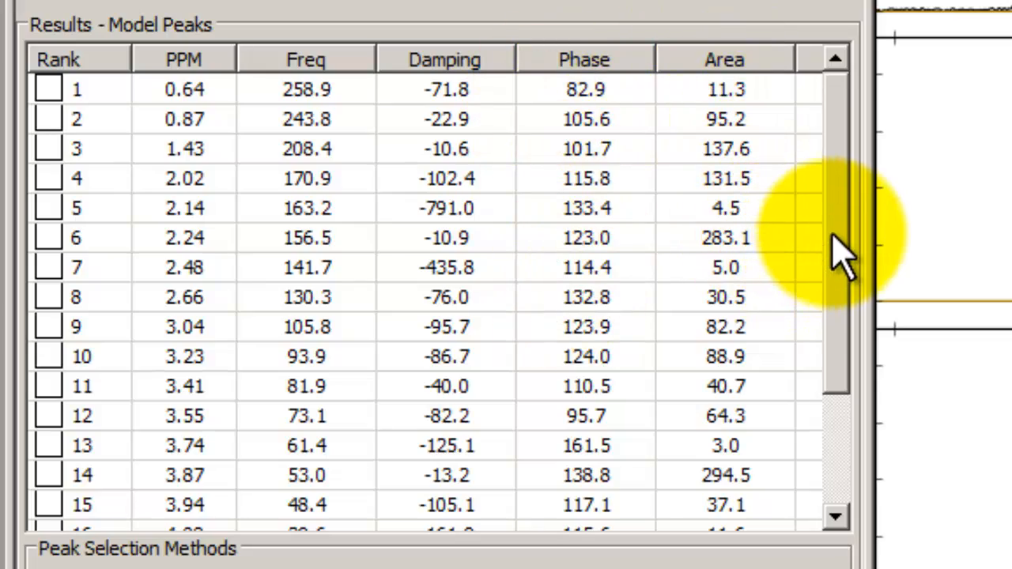
left_click_drag(843, 253, 858, 384)
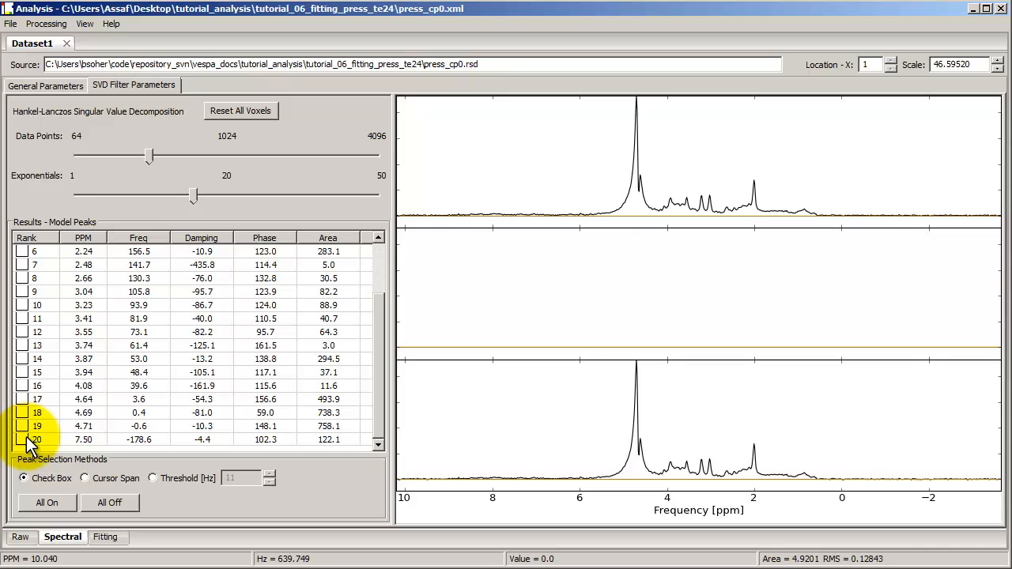
left_click(23, 440)
left_click(23, 427)
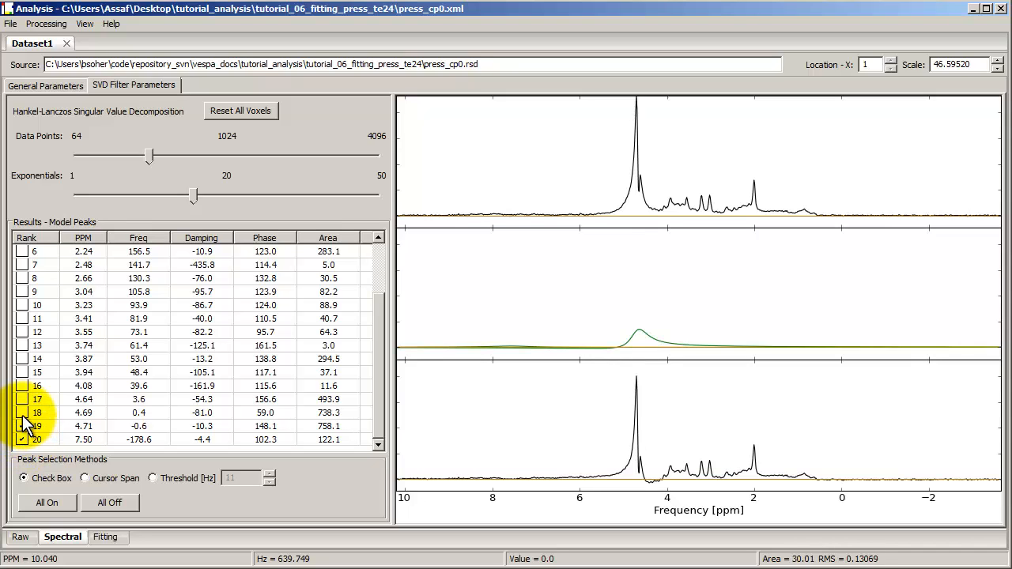
left_click(24, 413)
left_click(24, 400)
Enable the model peaks ranked 13 to 16 as well, and disable those four again
left_click(23, 386)
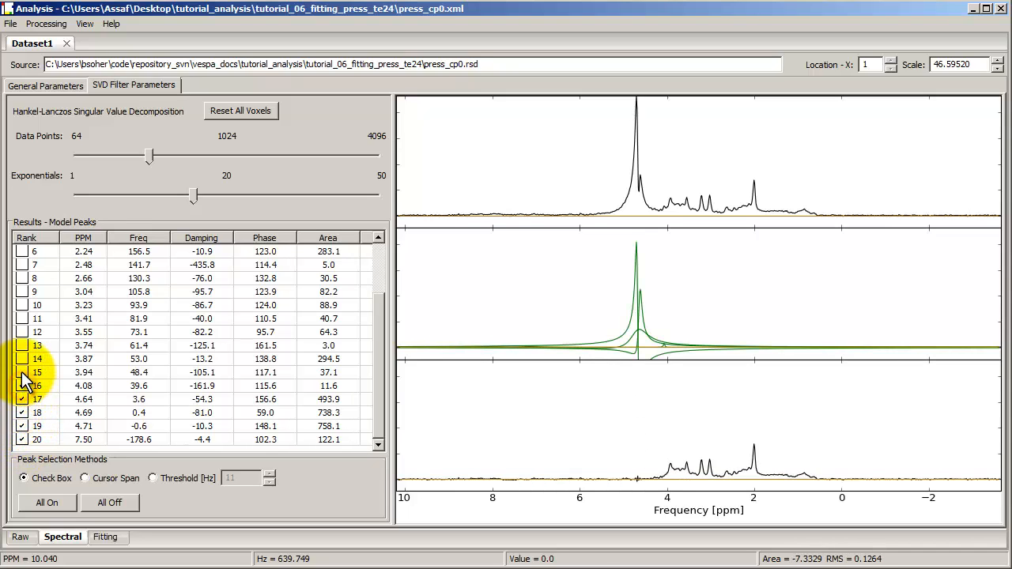
left_click(22, 372)
left_click(22, 359)
left_click(22, 346)
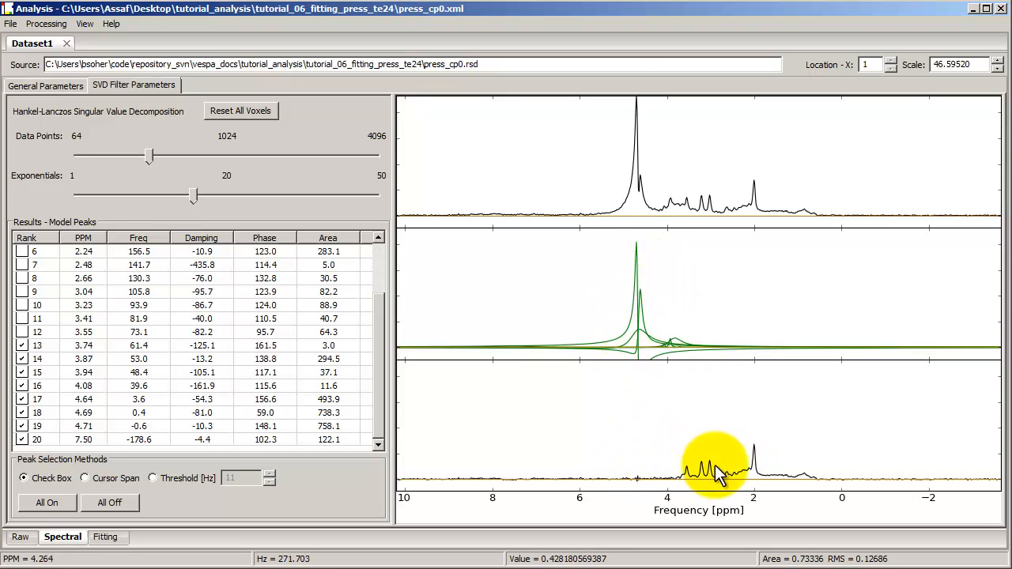
left_click(22, 345)
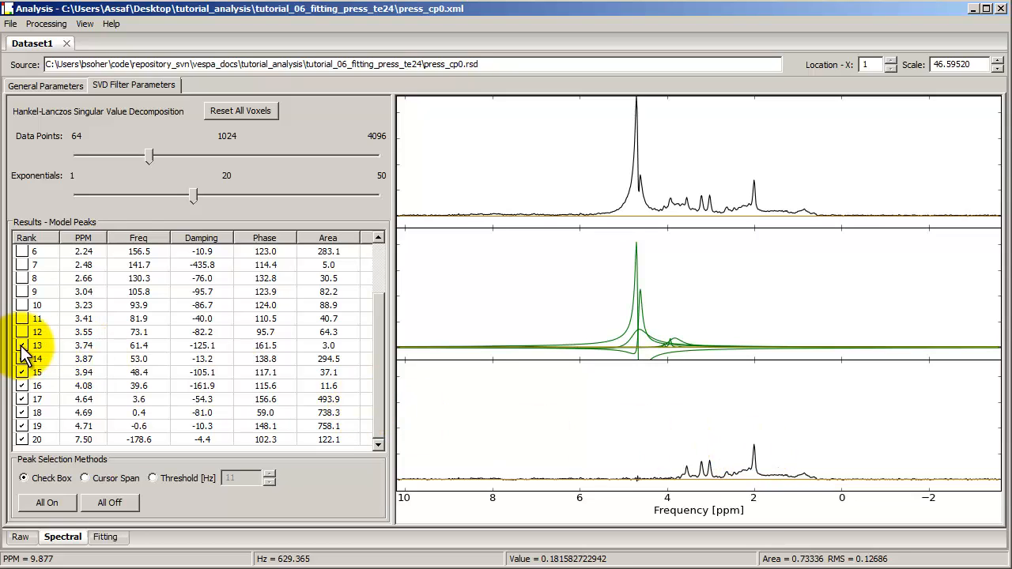
left_click(22, 359)
left_click(22, 373)
left_click(22, 386)
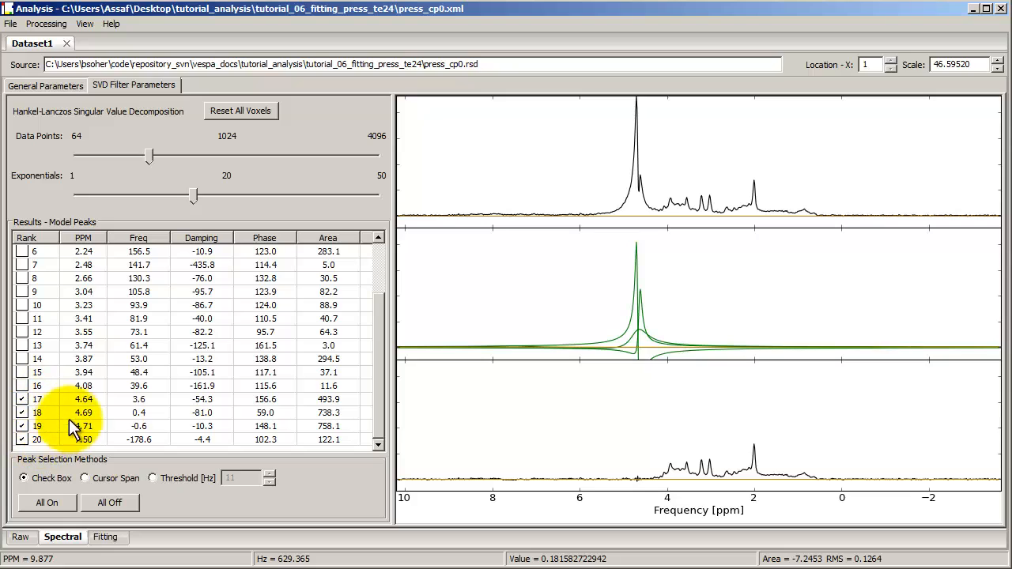
Disable the model peak ranked 20 and zoom the SVD plots to about 0 to 6 ppm
left_click(22, 440)
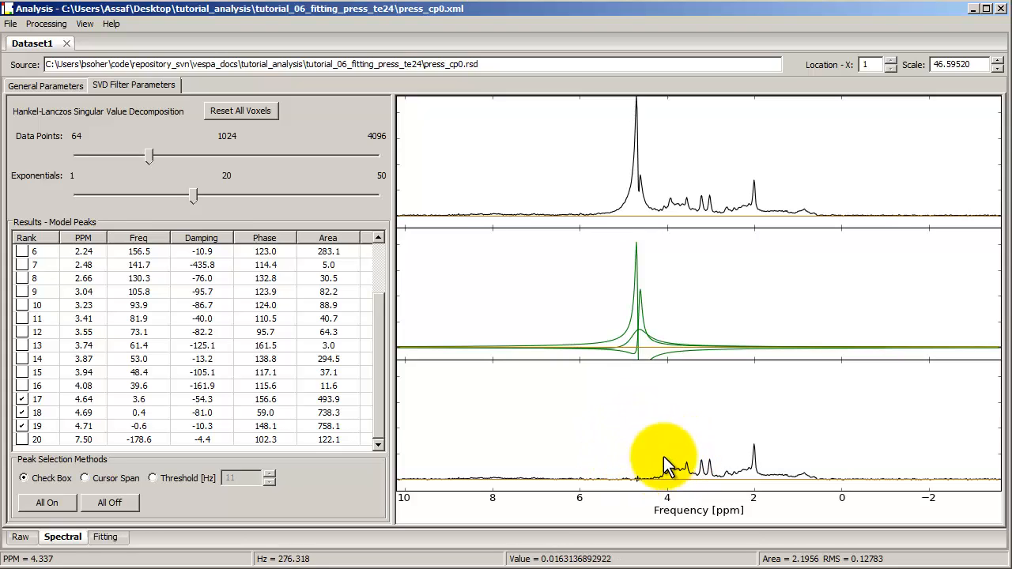
left_click_drag(588, 424, 839, 410)
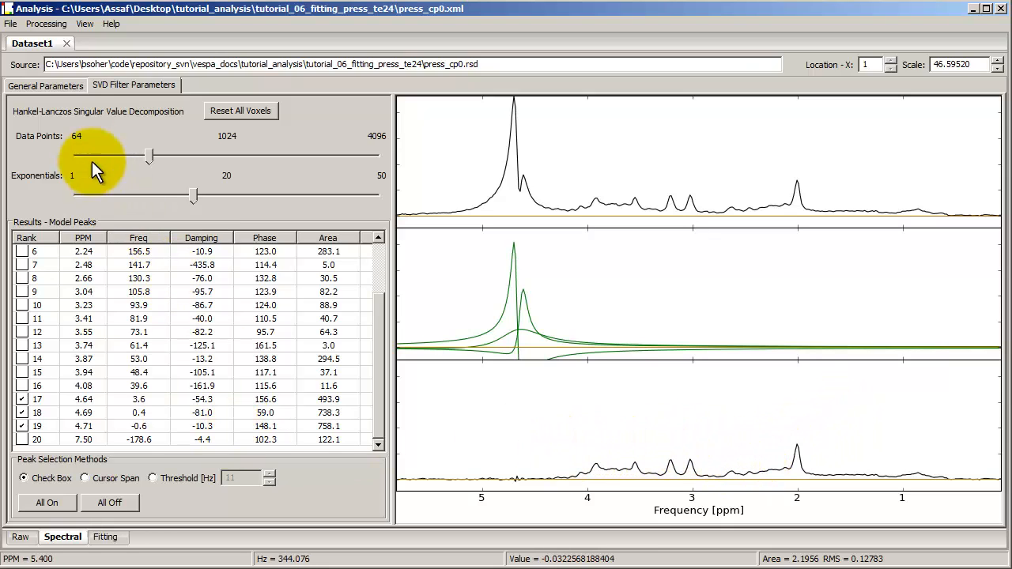
Return to the general parameters, zoom the spectrum to about -1 to 6 ppm and restore its full range
left_click(66, 87)
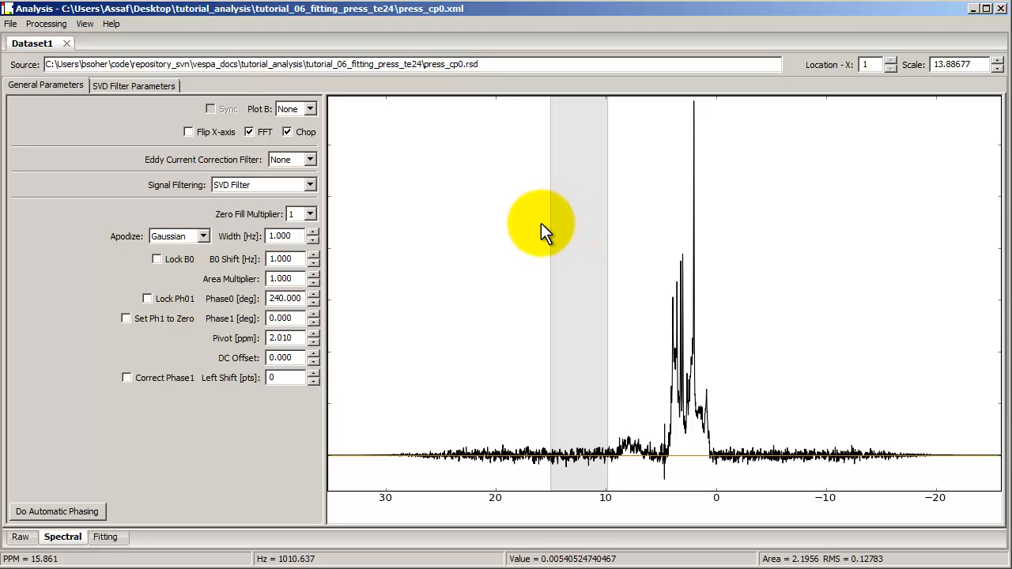
left_click_drag(536, 223, 811, 210)
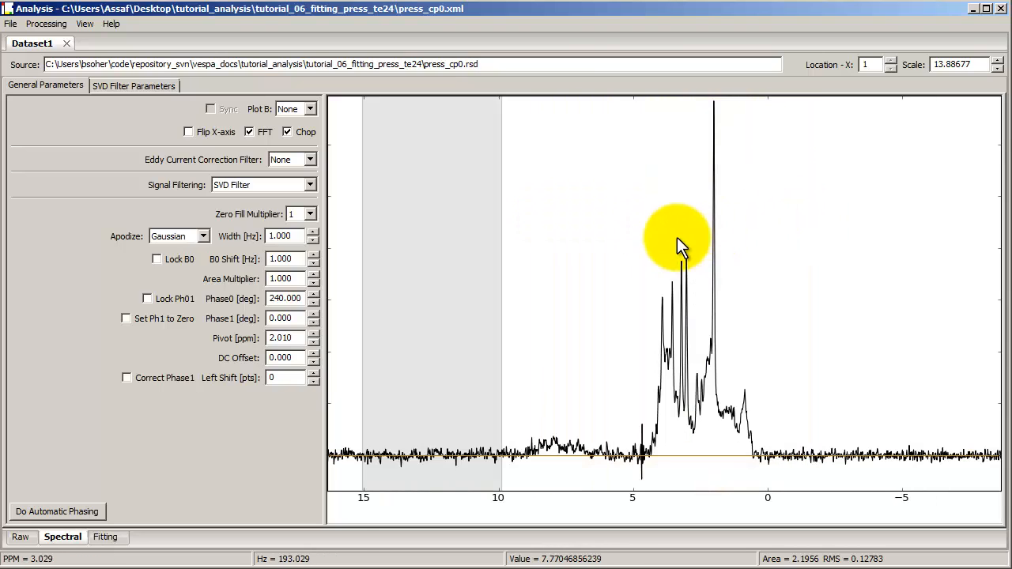
left_click_drag(604, 246, 789, 222)
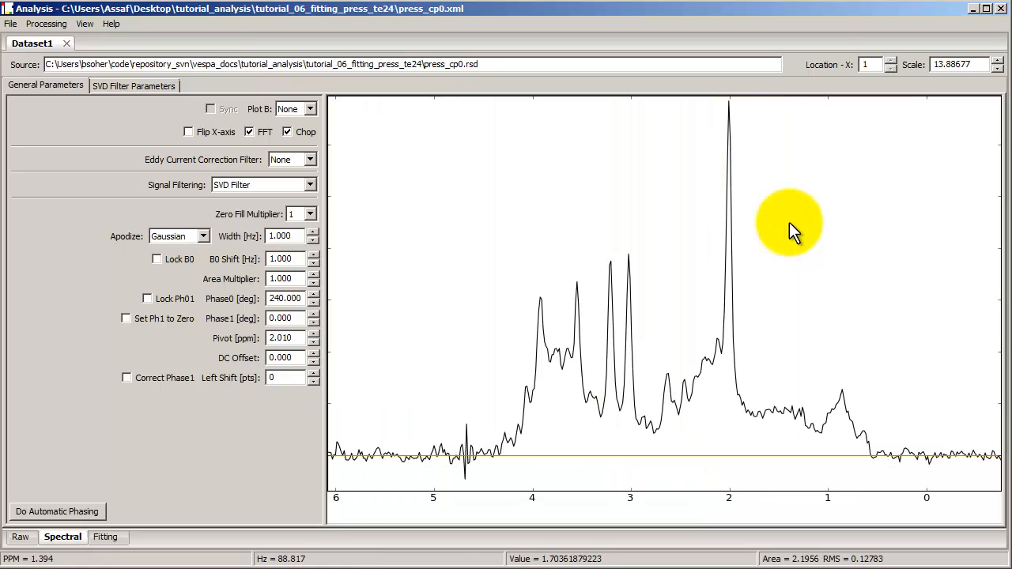
right_click(644, 216)
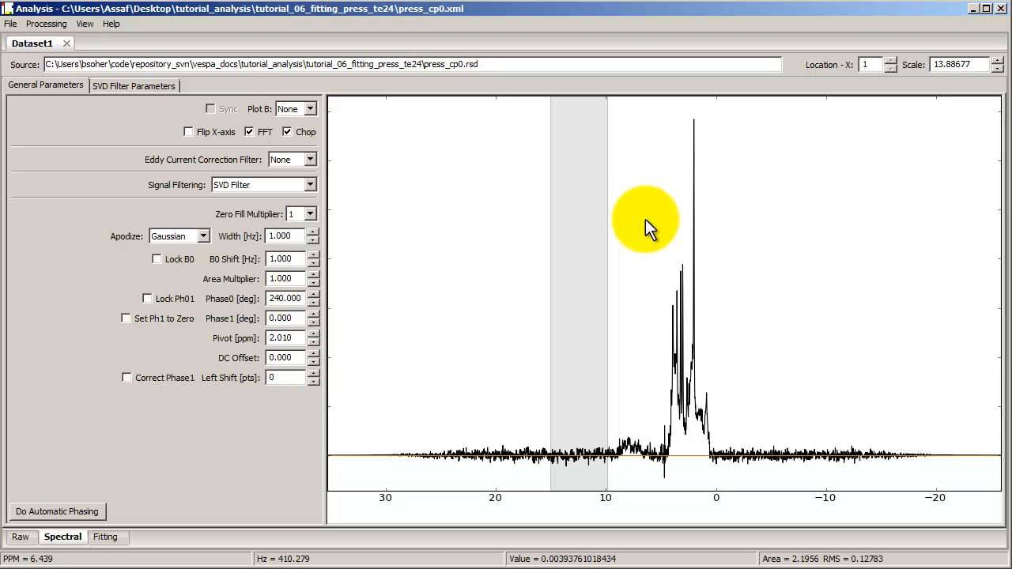
Measure the area and RMS of the zoomed spectrum from about 3.4 to 1.8 ppm, and of the full-range baseline from about 19 to 13.5 ppm
left_click_drag(645, 219, 737, 217)
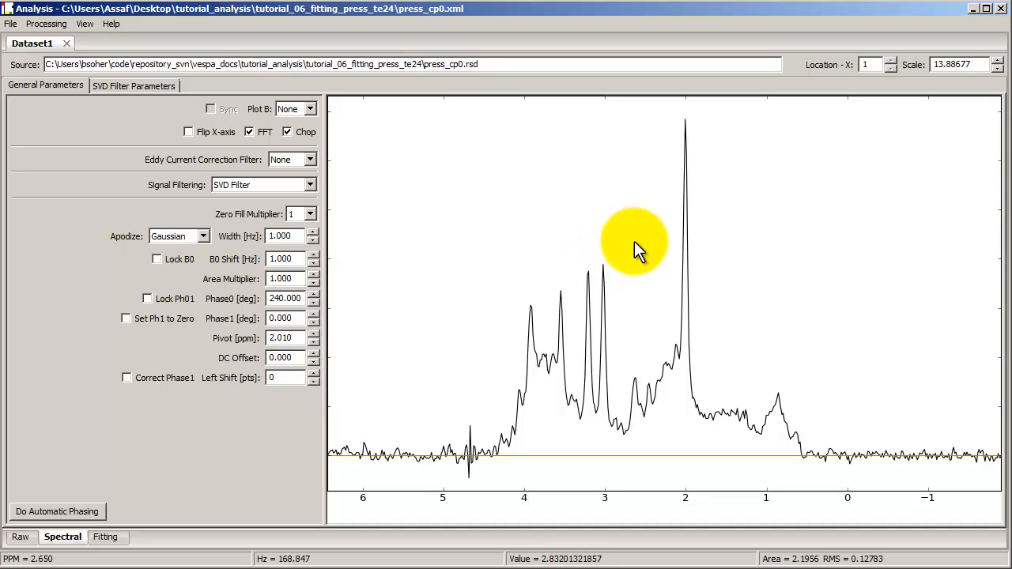
left_click_drag(570, 246, 702, 235)
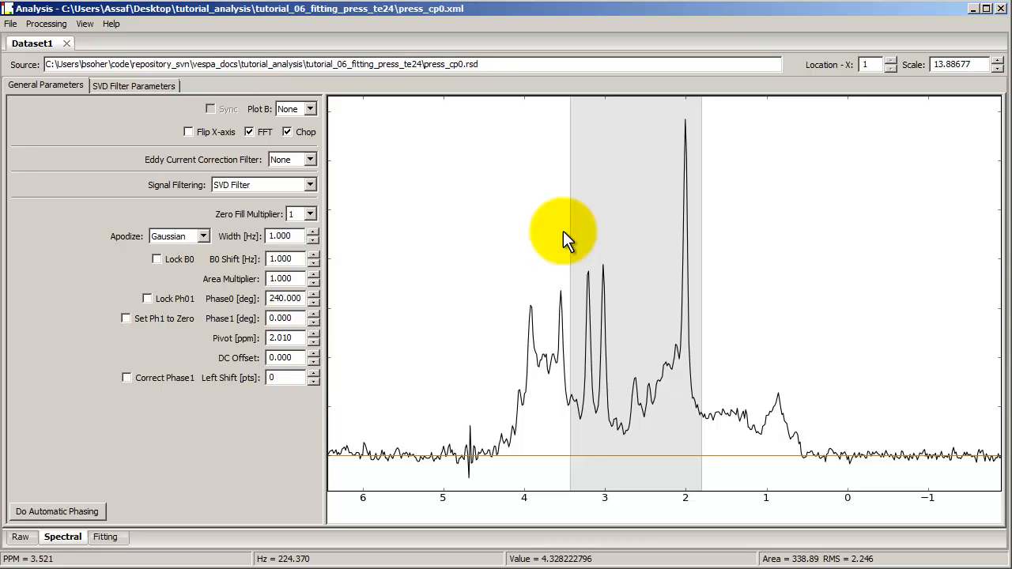
right_click(564, 231)
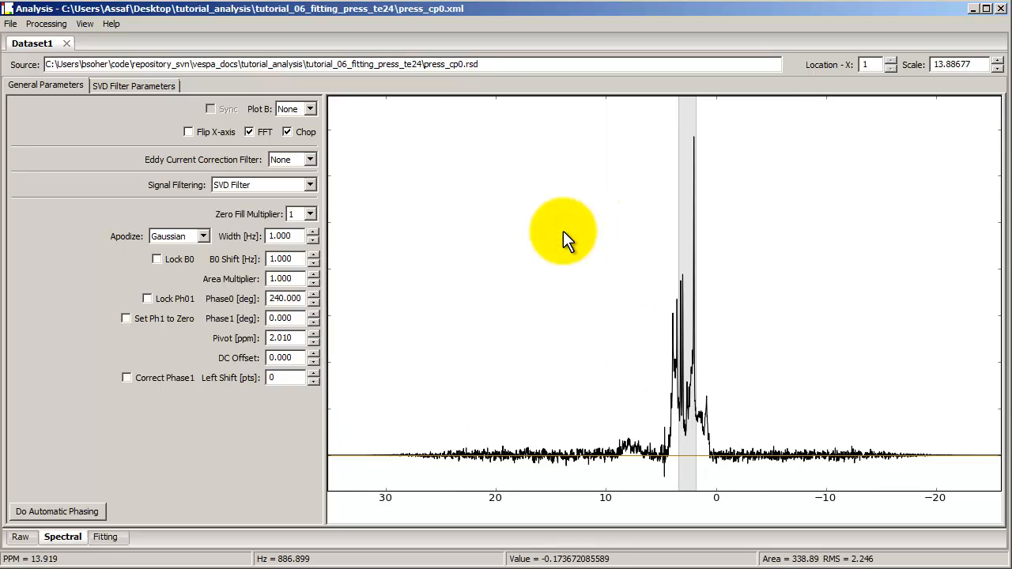
left_click_drag(507, 264, 567, 264)
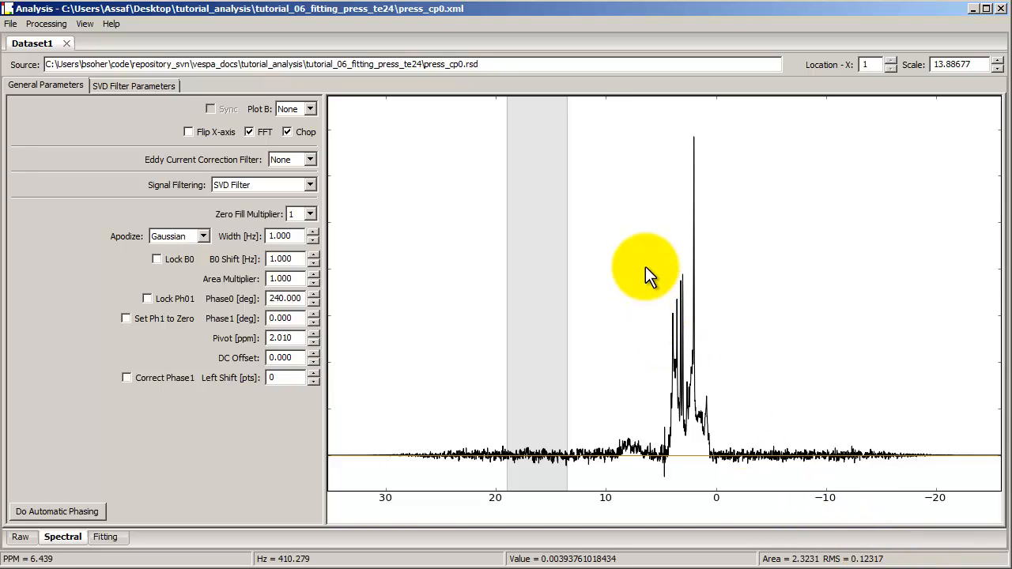
Vary the vertical scale of the spectrum plot up and down, leaving it at 21.69808
scroll(645, 267, "down", 2)
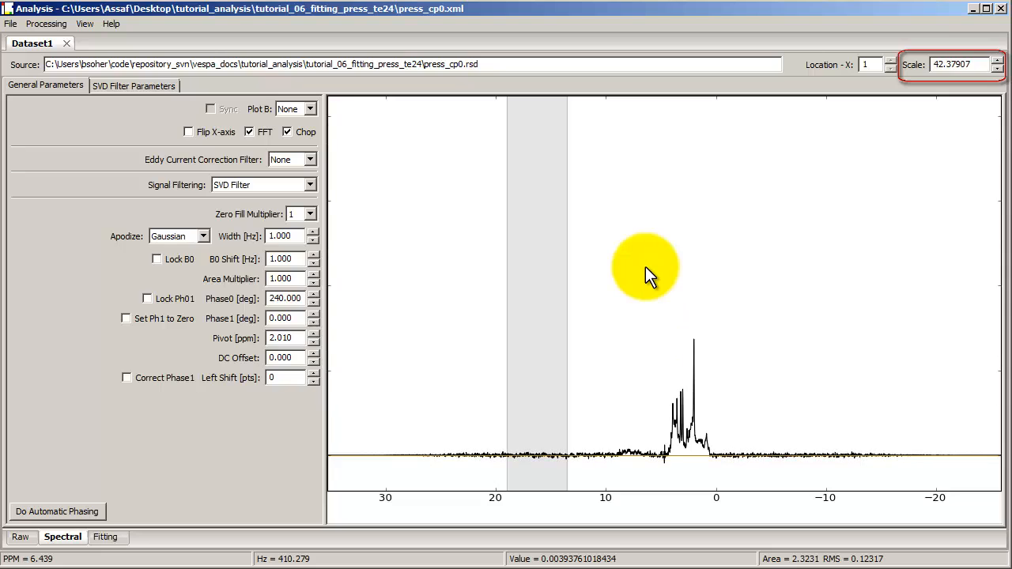
scroll(645, 266, "up", 3)
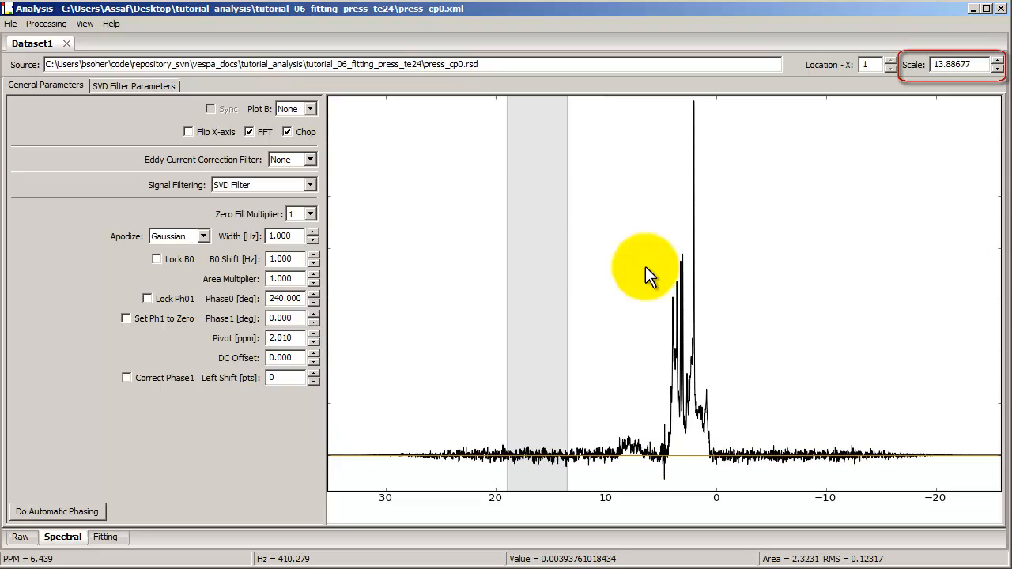
scroll(645, 266, "down", 3)
scroll(645, 266, "up", 3)
scroll(645, 266, "down", 1)
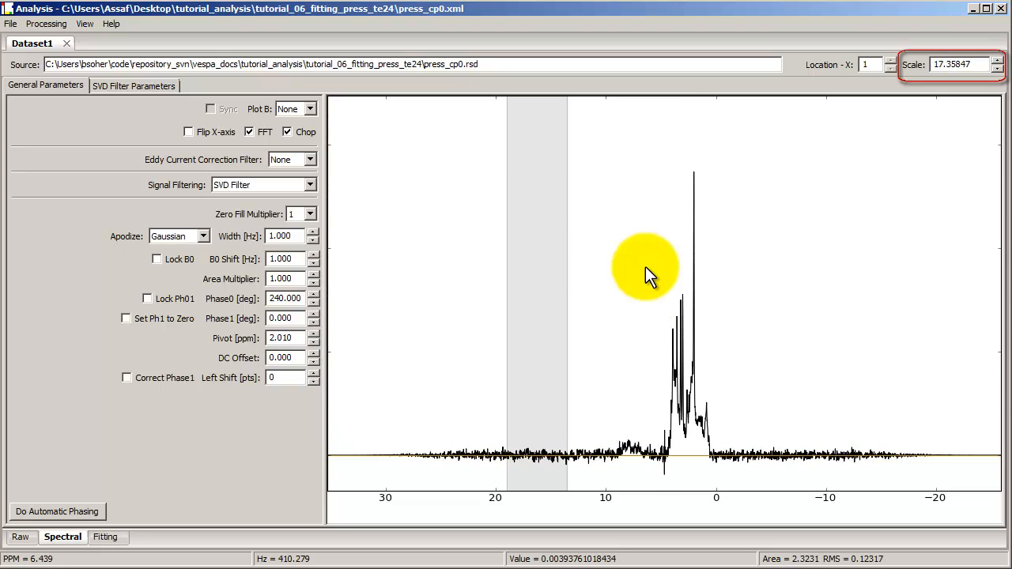
scroll(646, 266, "down", 1)
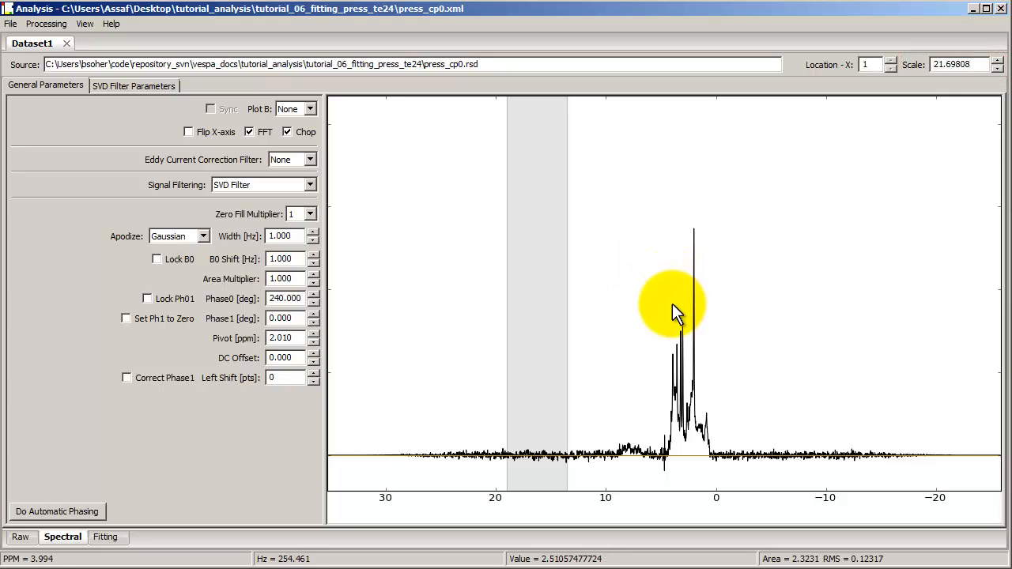
Adjust the phase interactively to Phase0 237 and Phase1 -60 degrees, and run automatic phasing on the spectrum
mouse_move(672, 305)
left_mouse_down()
mouse_move(670, 242)
mouse_move(677, 332)
mouse_move(673, 297)
mouse_move(579, 308)
mouse_move(667, 308)
left_mouse_up()
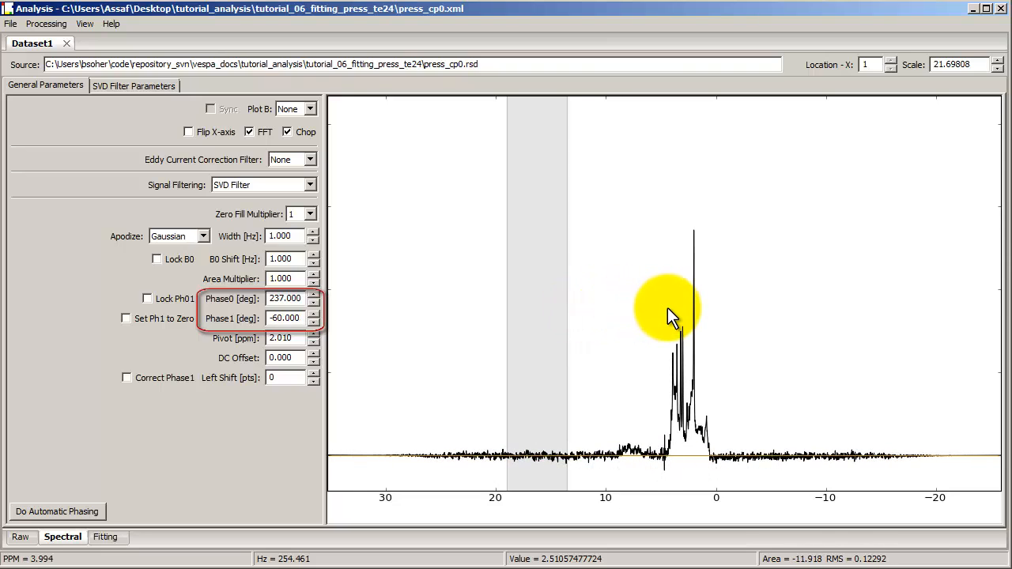
left_click(64, 511)
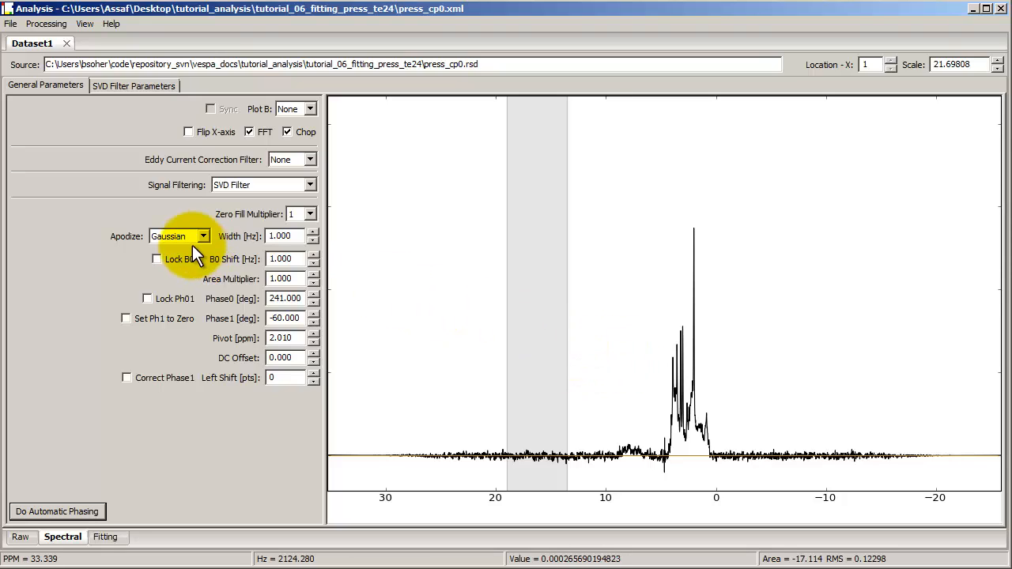
Open a second dataset alongside the current one
left_click(10, 25)
left_click(23, 39)
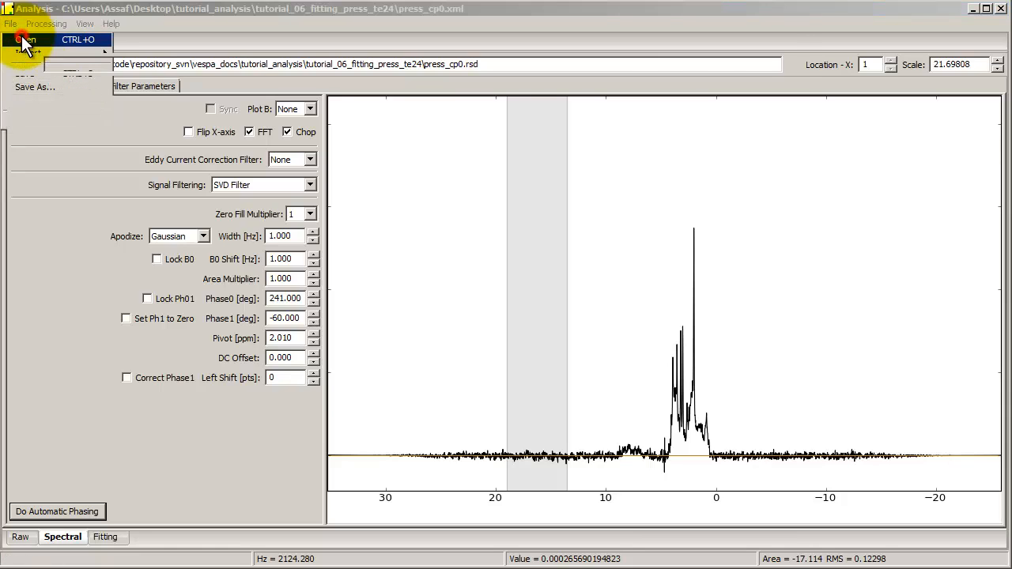
double_click(204, 151)
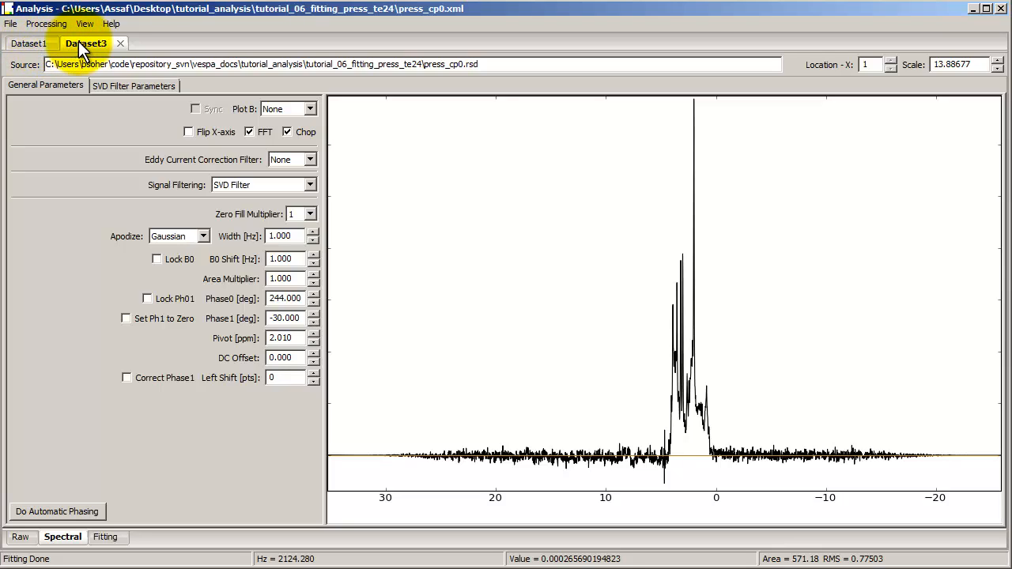
In Dataset1, set Plot B to Dataset3 for comparison and adjust the phase of the upper spectrum interactively
left_click(40, 43)
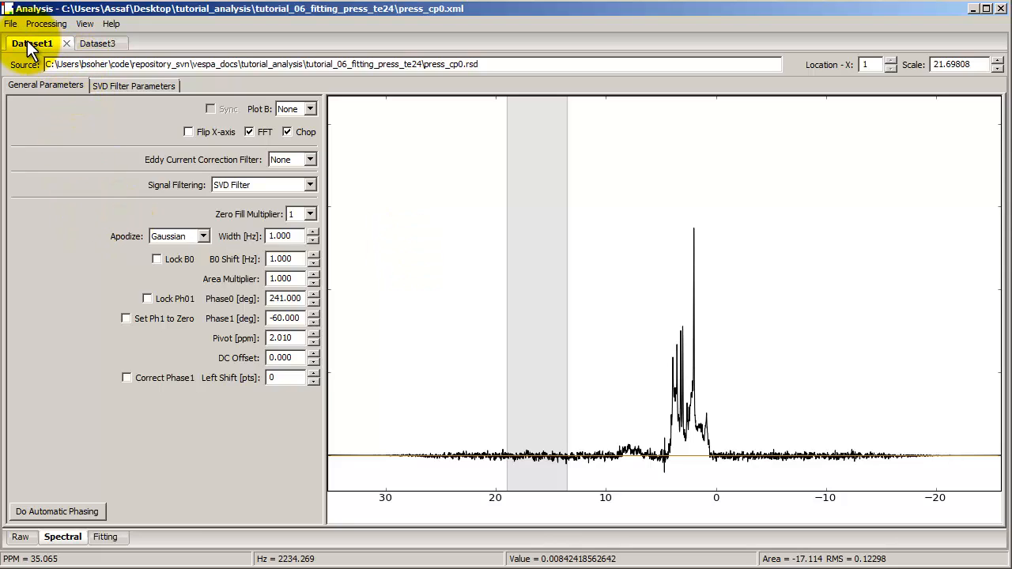
left_click(296, 110)
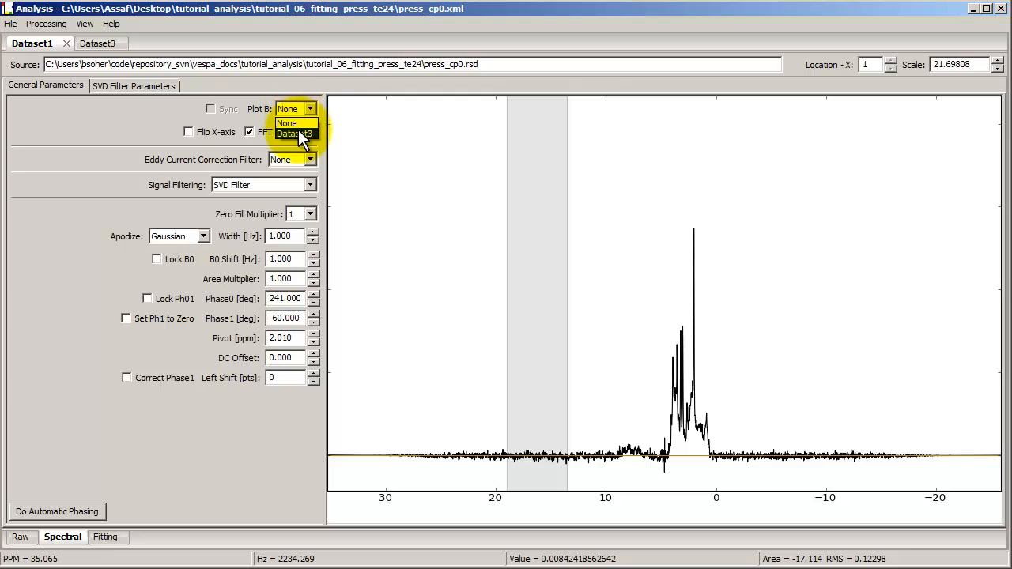
left_click(298, 133)
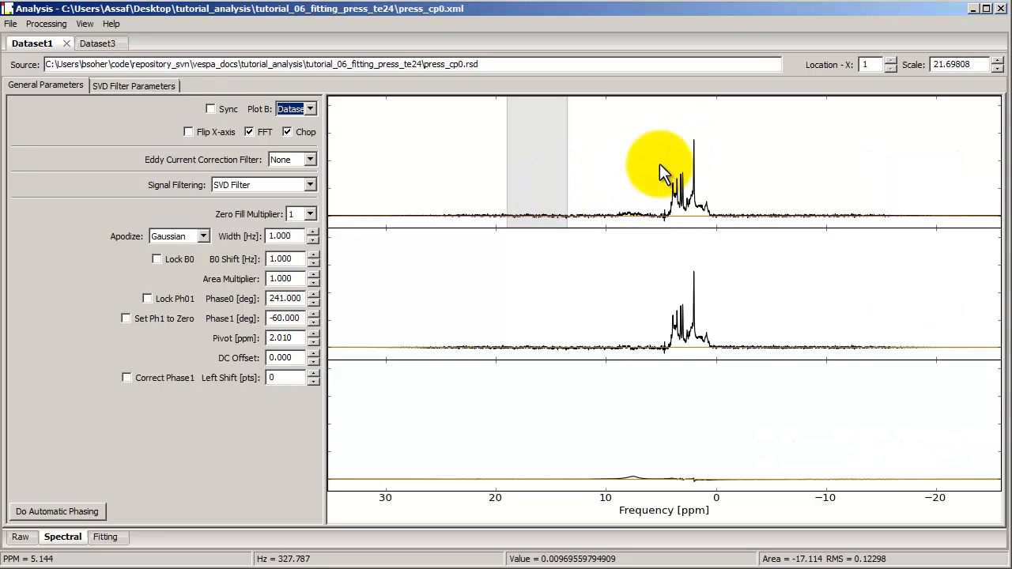
left_click_drag(663, 174, 645, 154)
mouse_move(648, 168)
left_mouse_down()
mouse_move(655, 186)
mouse_move(649, 105)
mouse_move(646, 156)
mouse_move(640, 149)
mouse_move(656, 154)
left_mouse_up()
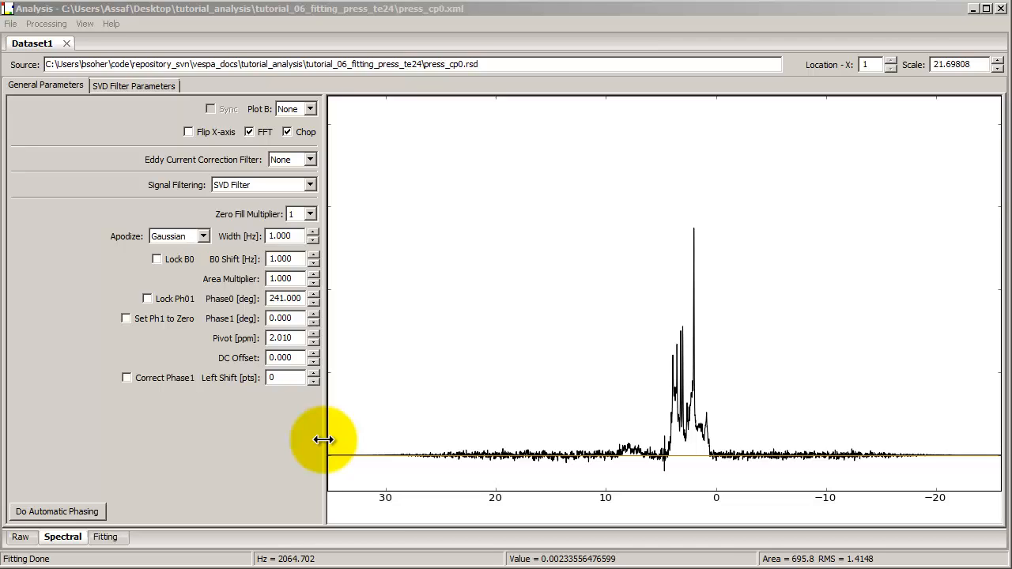
Switch from the spectral view to the fitting view of the dataset
left_click(108, 542)
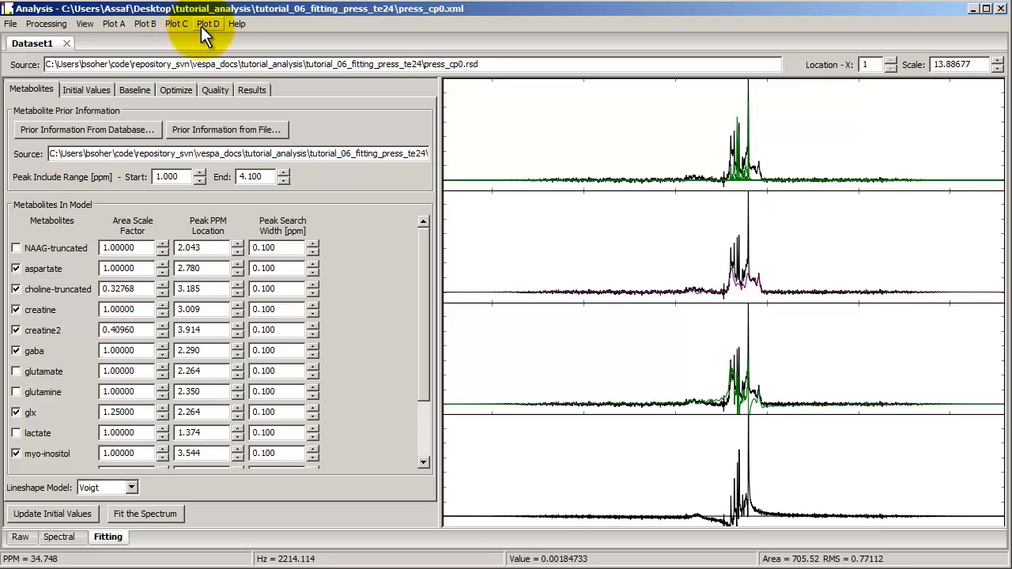
Check which plot type is assigned to each of Plots A, B, C and D in the fitting view
left_click(115, 24)
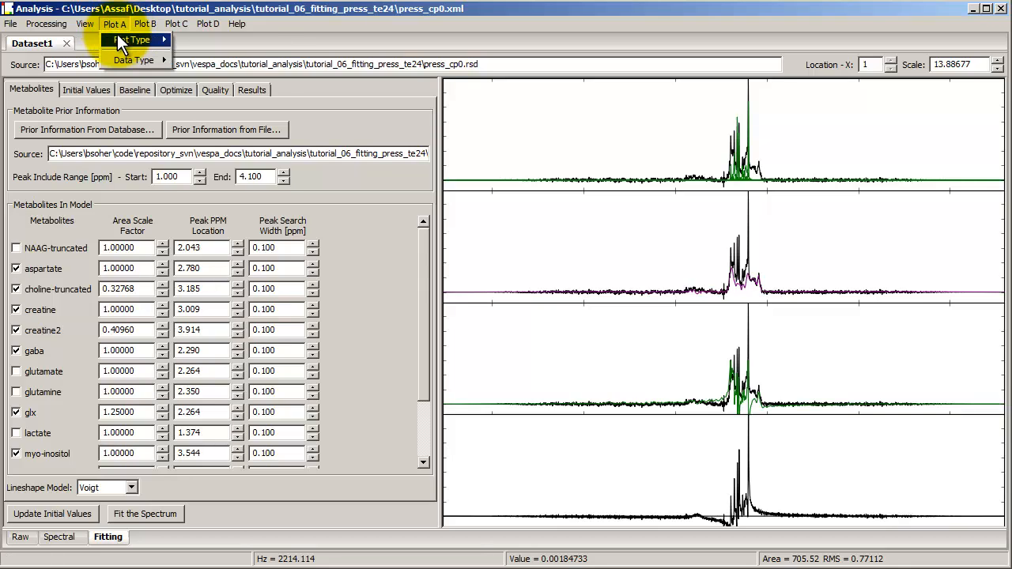
mouse_move(118, 38)
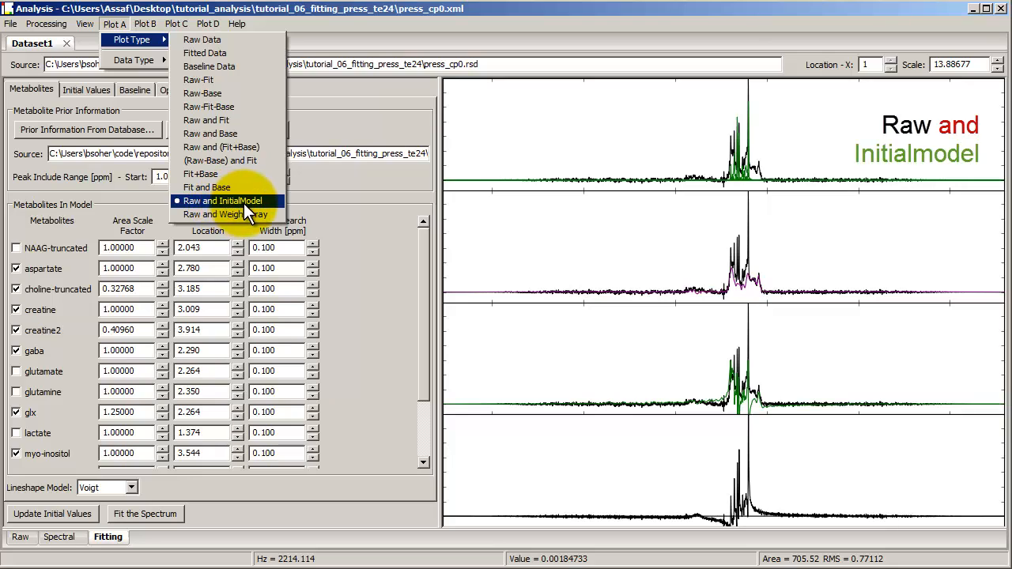
mouse_move(149, 26)
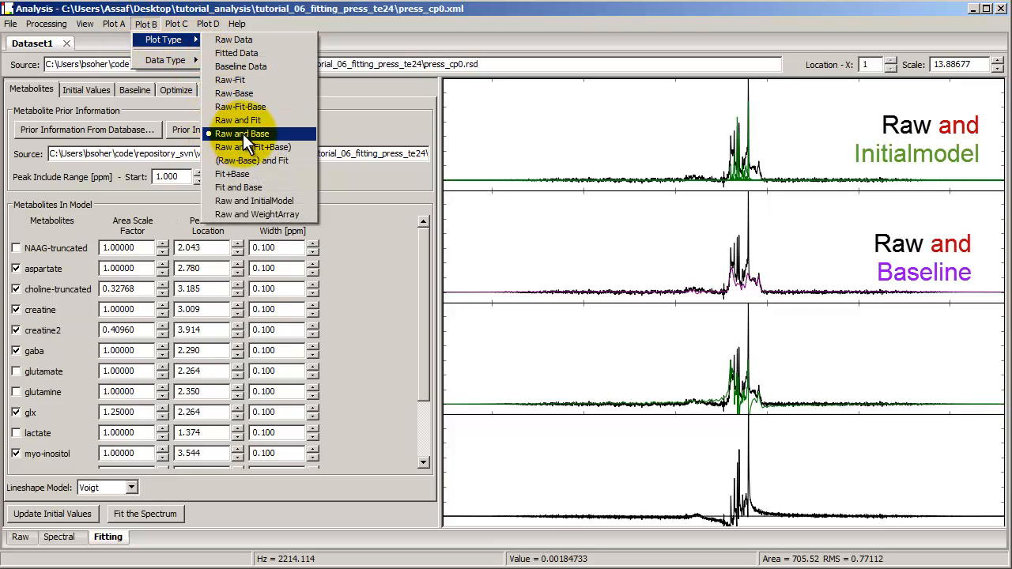
mouse_move(184, 22)
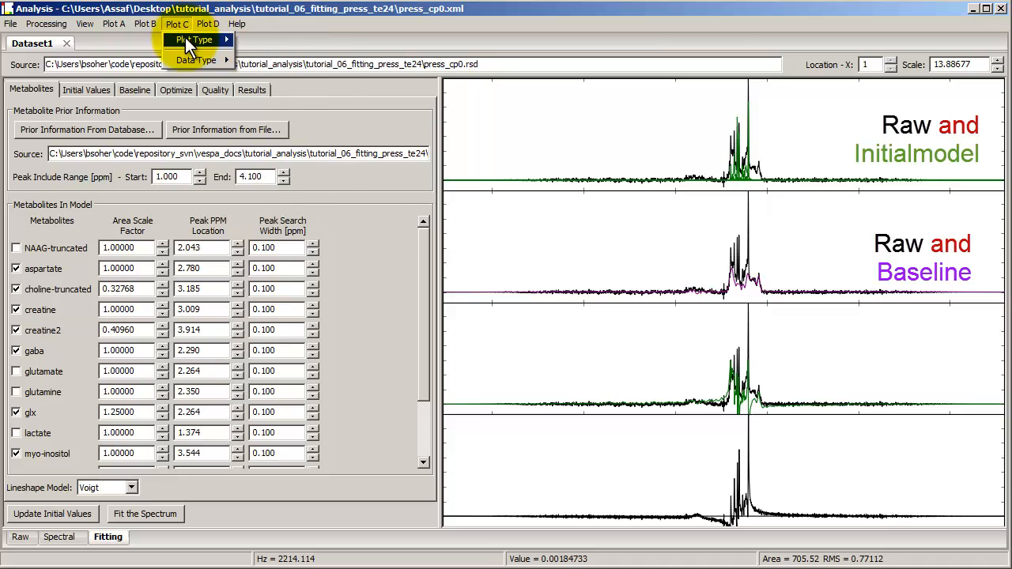
mouse_move(189, 44)
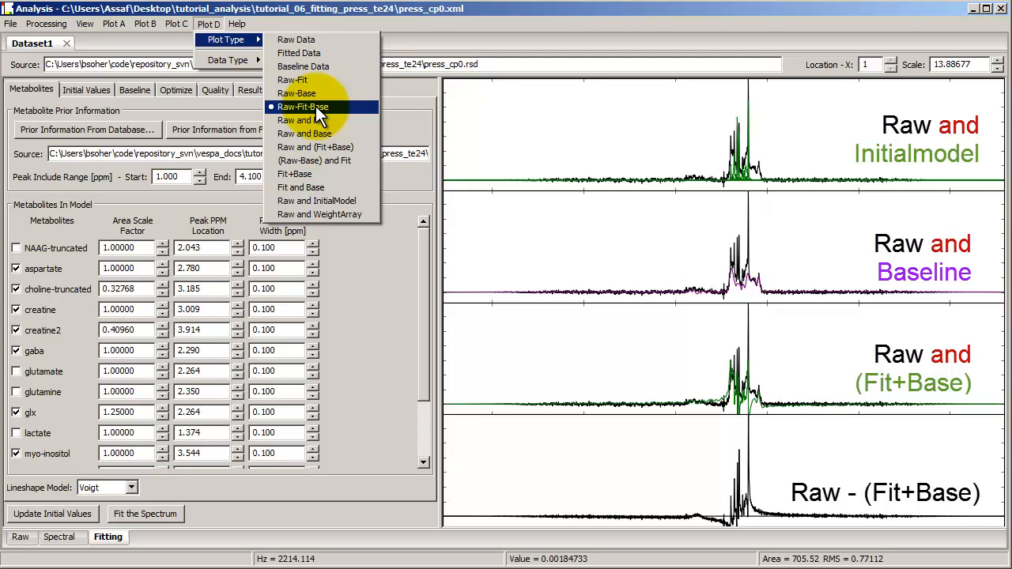
left_click(214, 25)
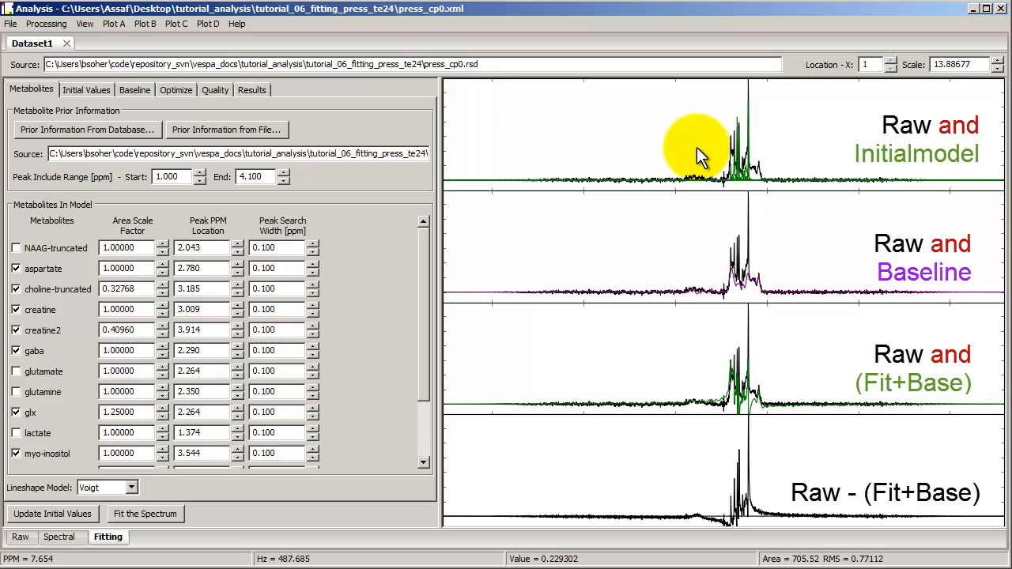
Fit the spectrum with the Voigt lineshape model, with the metabolite peak region enlarged in the plots
scroll(696, 153, "down", 5)
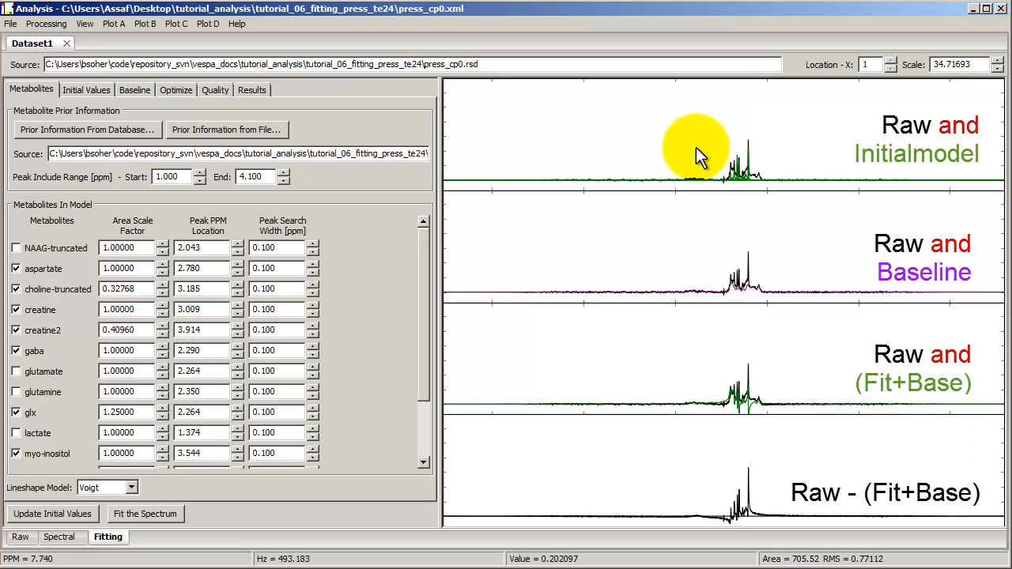
left_click_drag(702, 149, 787, 141)
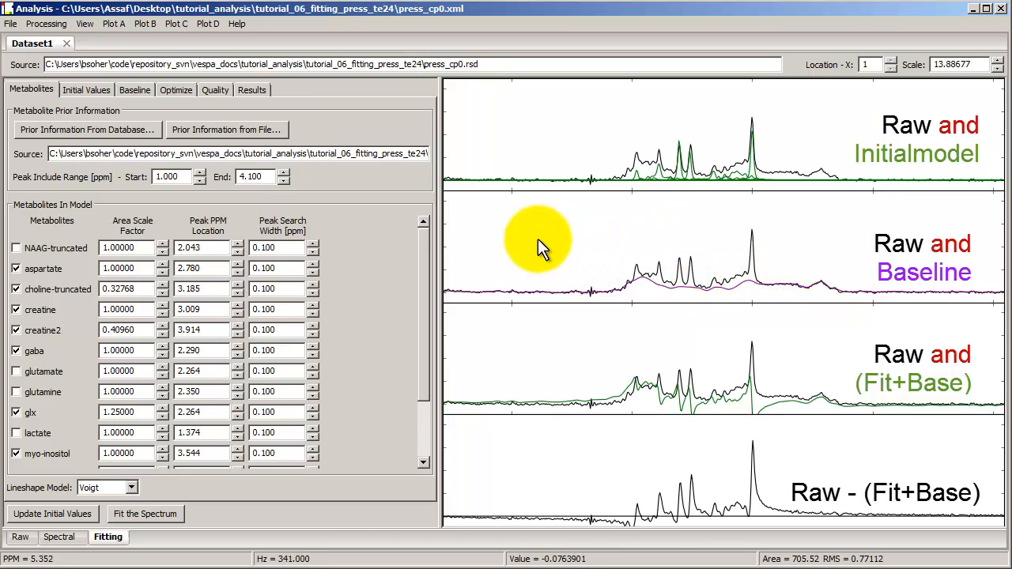
left_click(130, 514)
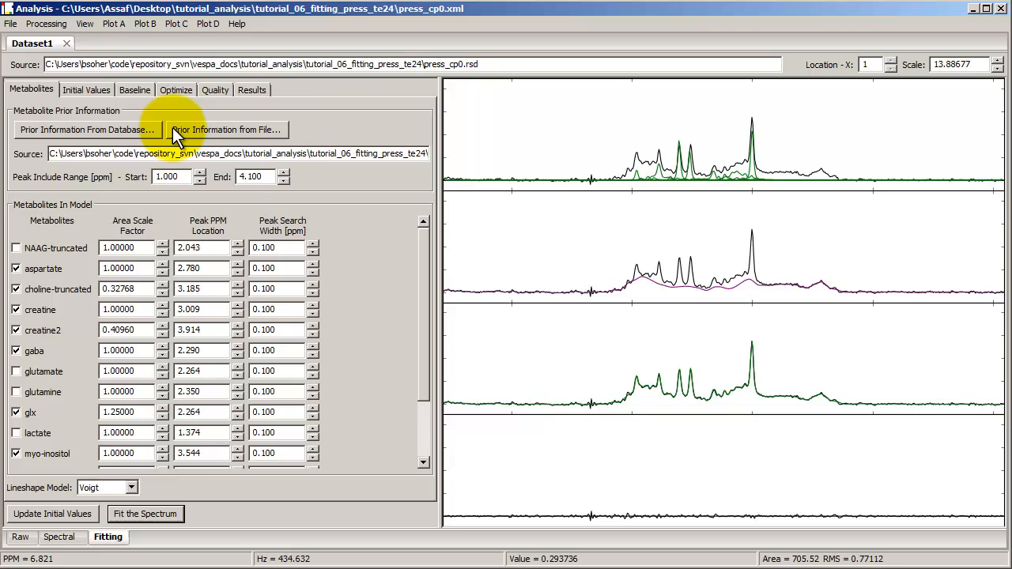
Review the fit's initial value, baseline, optimization and quality settings, including the available baseline methods
left_click(81, 91)
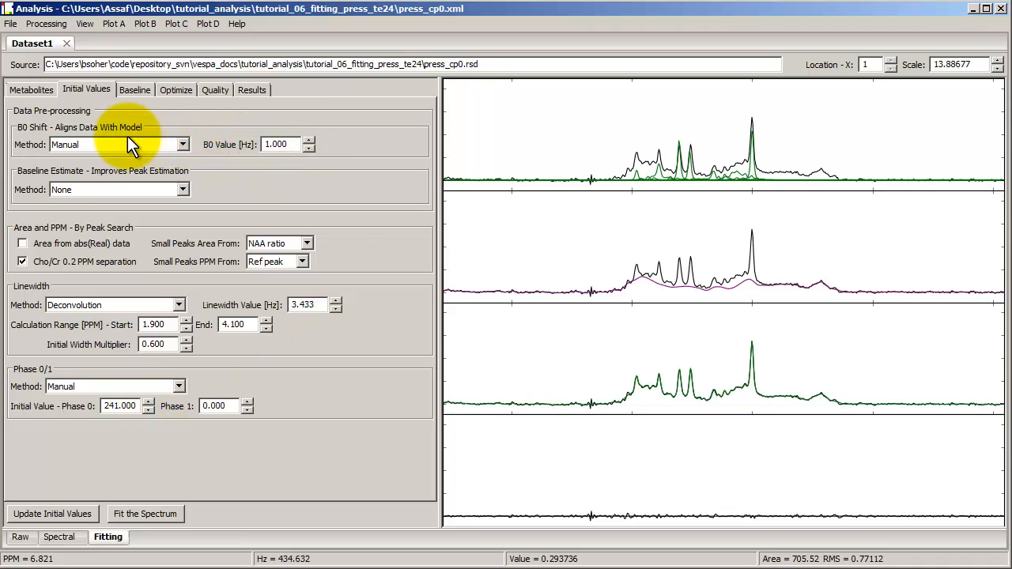
left_click(130, 90)
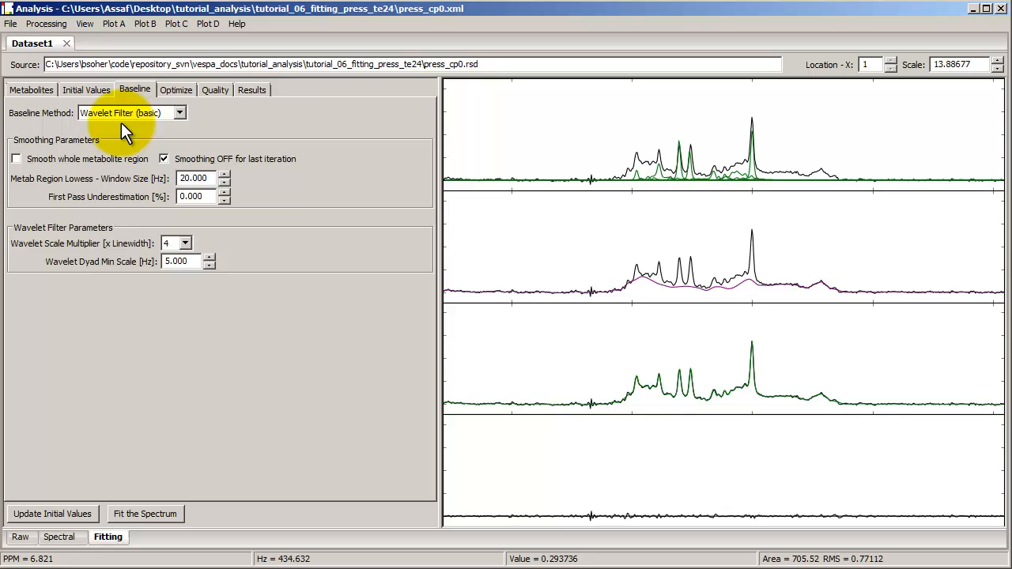
left_click(34, 88)
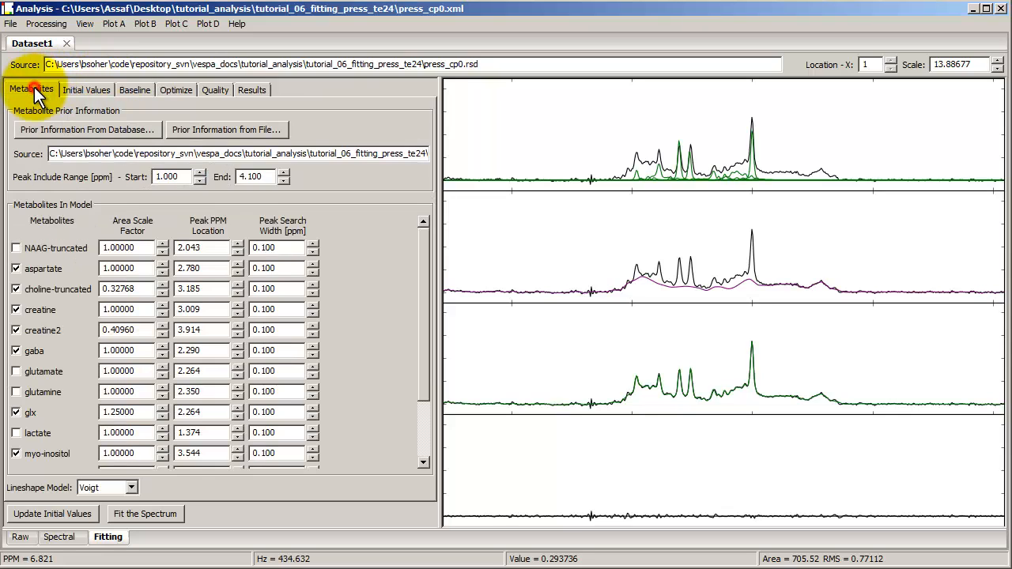
left_click(131, 89)
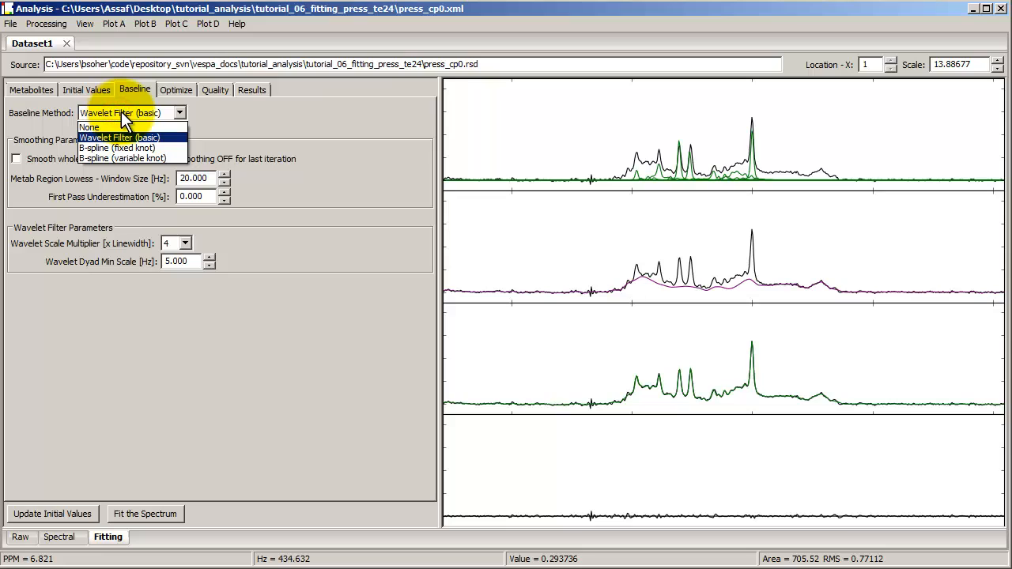
left_click(125, 113)
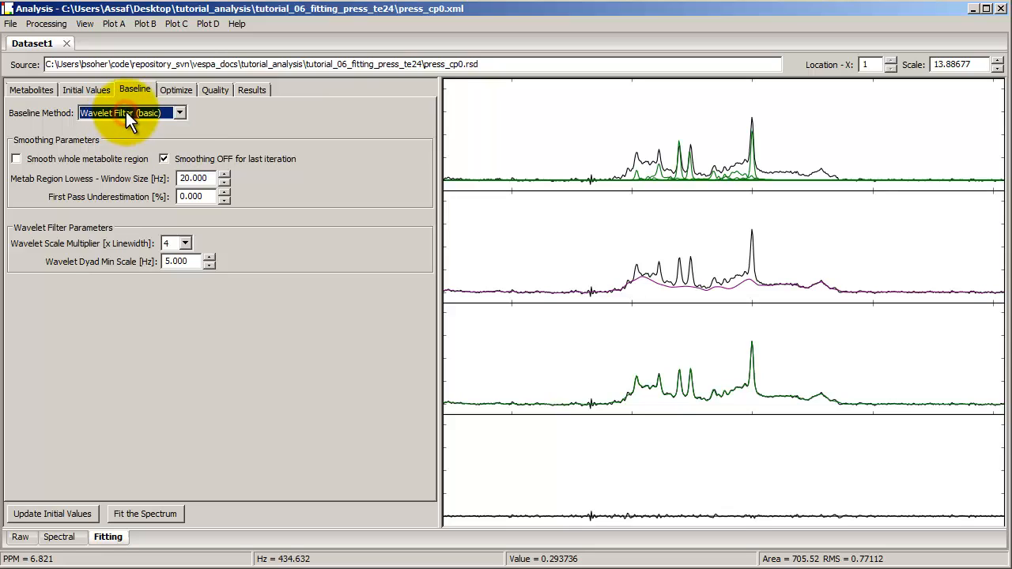
left_click(174, 91)
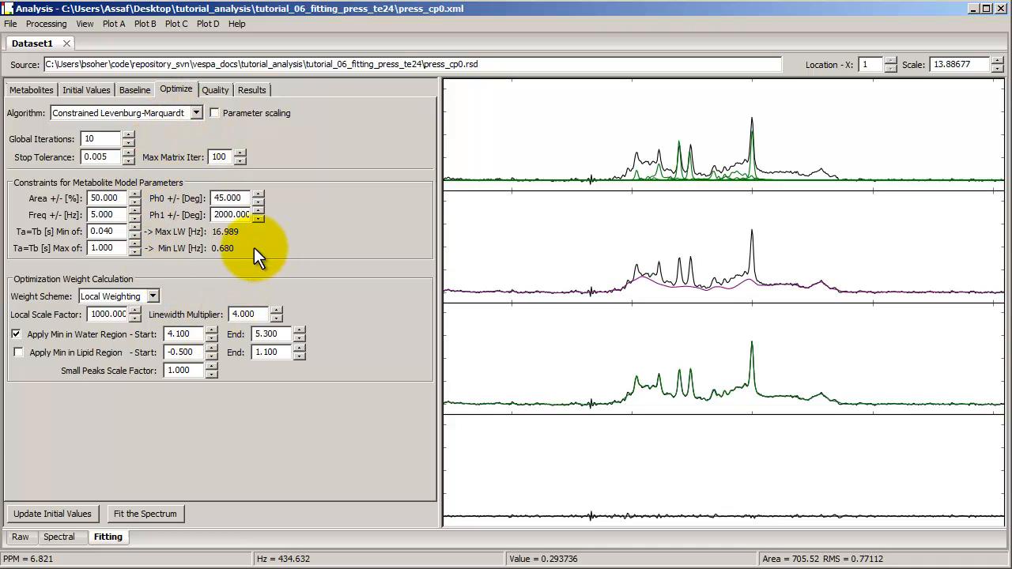
left_click(213, 91)
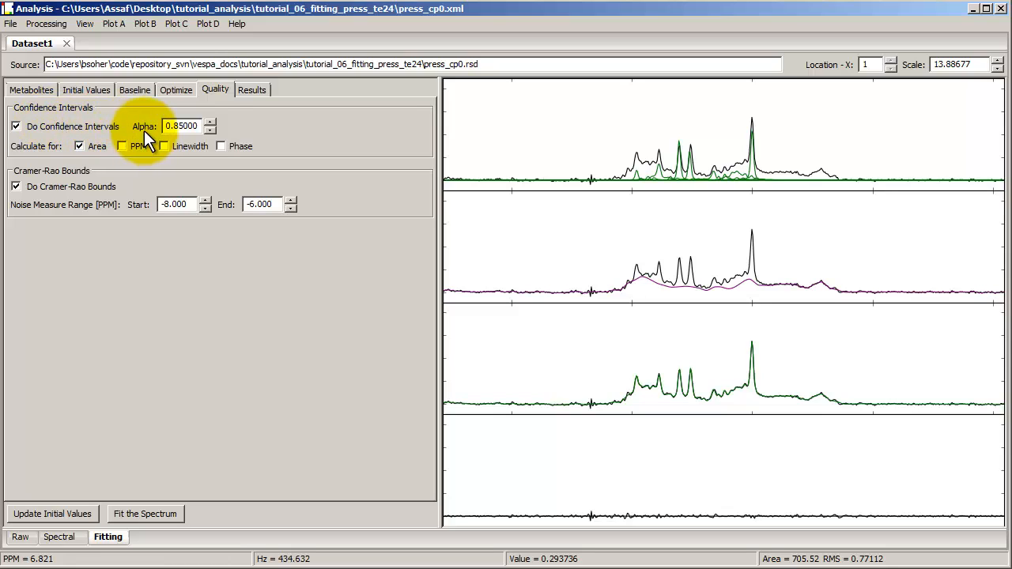
Examine the Voigt fit results, covering the area, PPM and global tables with their Cramer-Rao bounds and confidence intervals
left_click(250, 90)
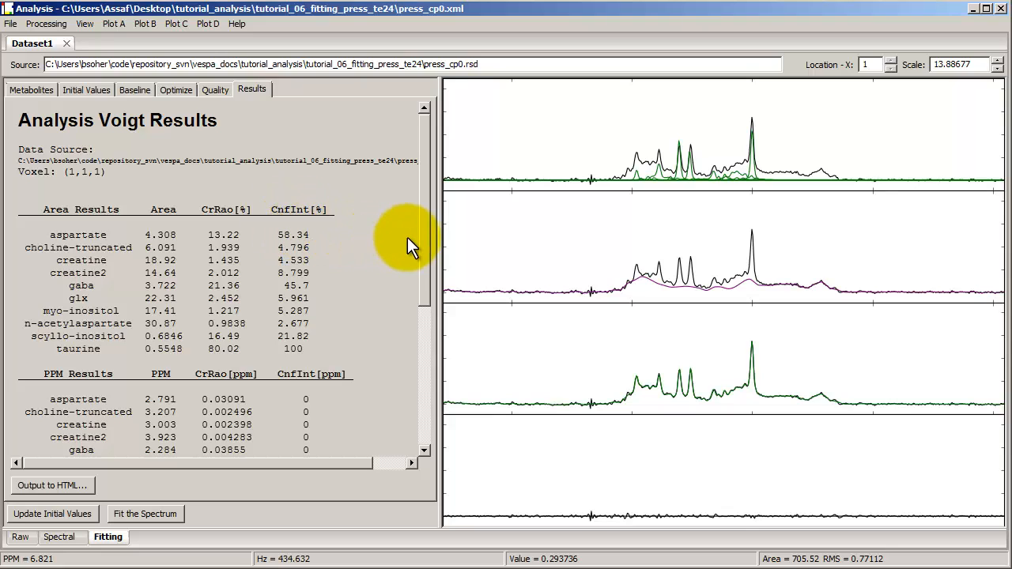
left_click_drag(421, 237, 421, 304)
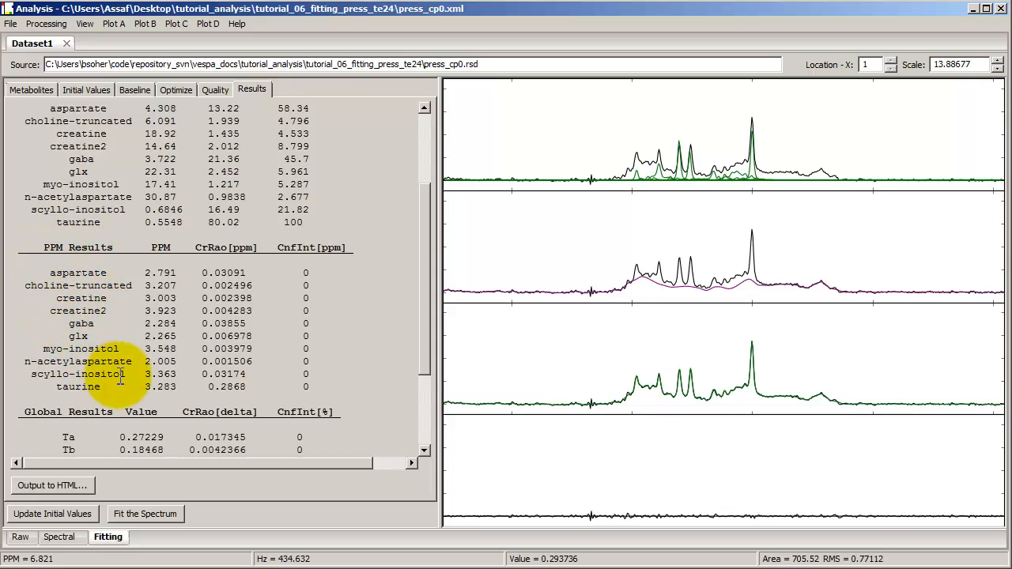
left_click_drag(421, 295, 418, 223)
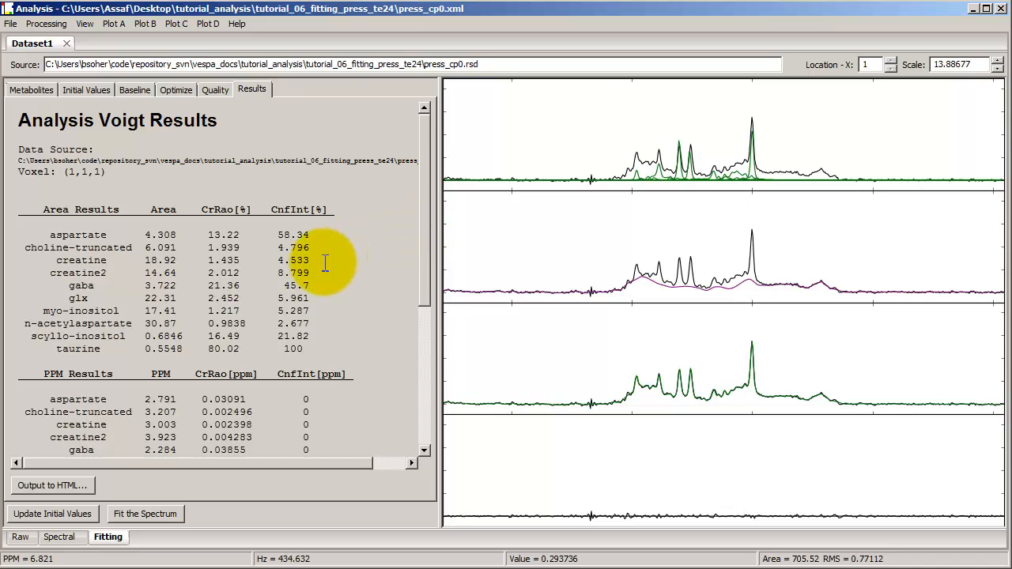